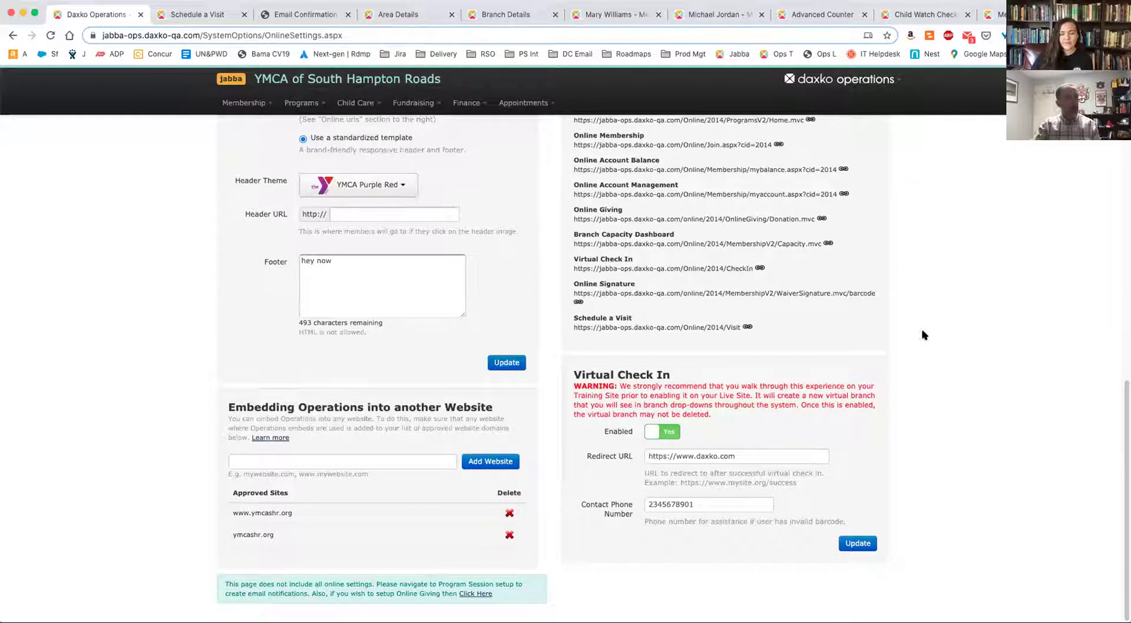
Leave the Online Settings page and switch to the member-facing Schedule a Visit tab.
click(851, 84)
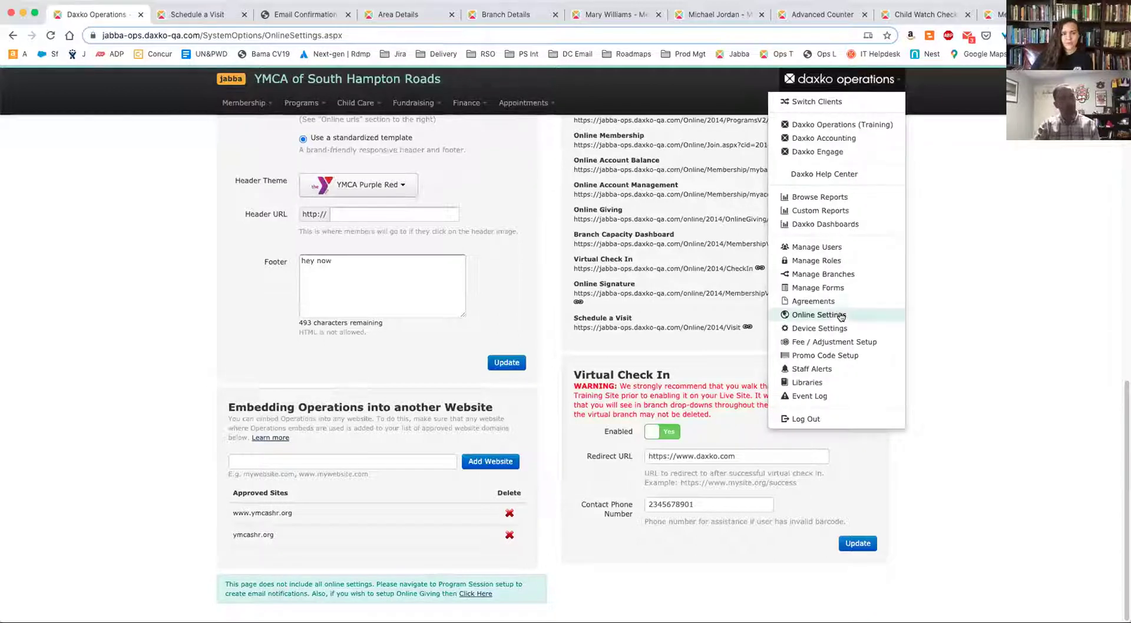
click(971, 312)
scroll(971, 312, up, 5)
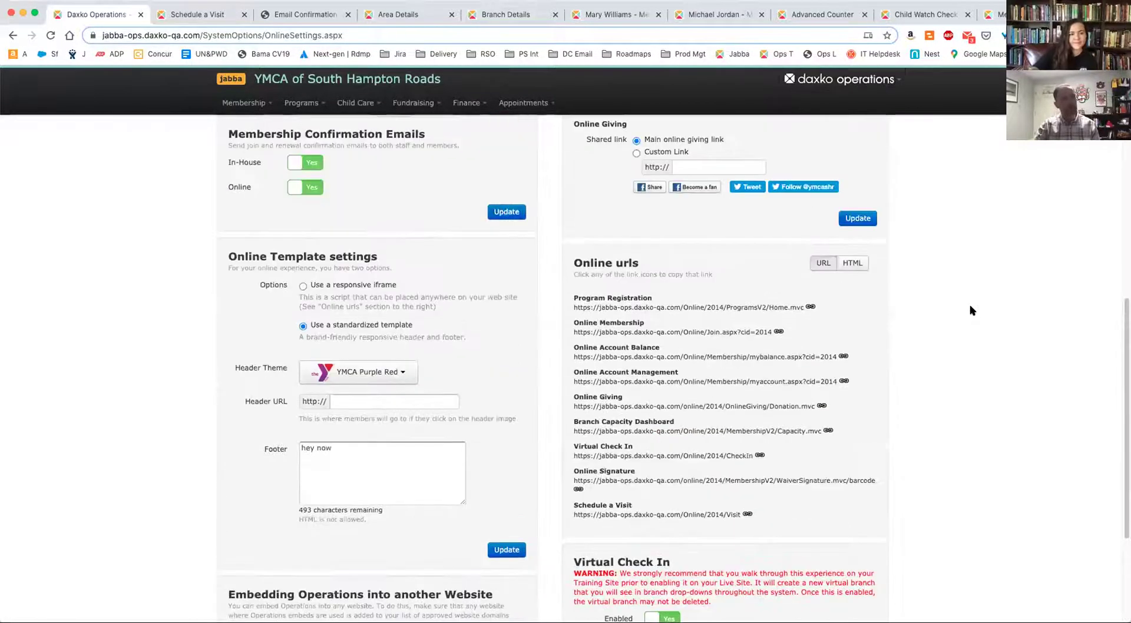
scroll(741, 412, down, 2)
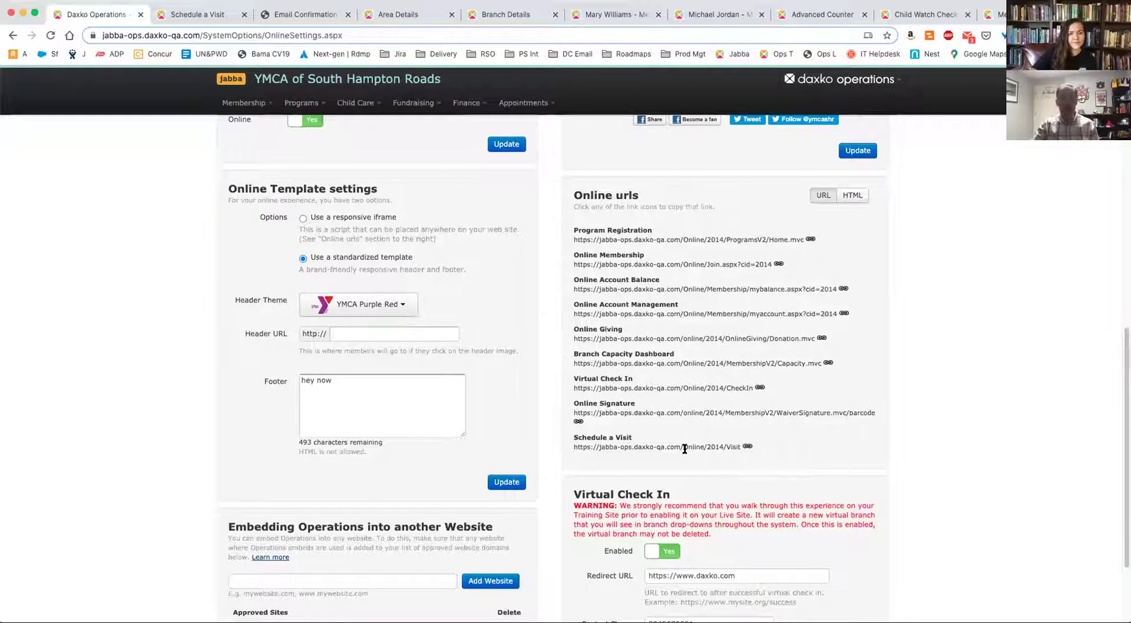
click(198, 16)
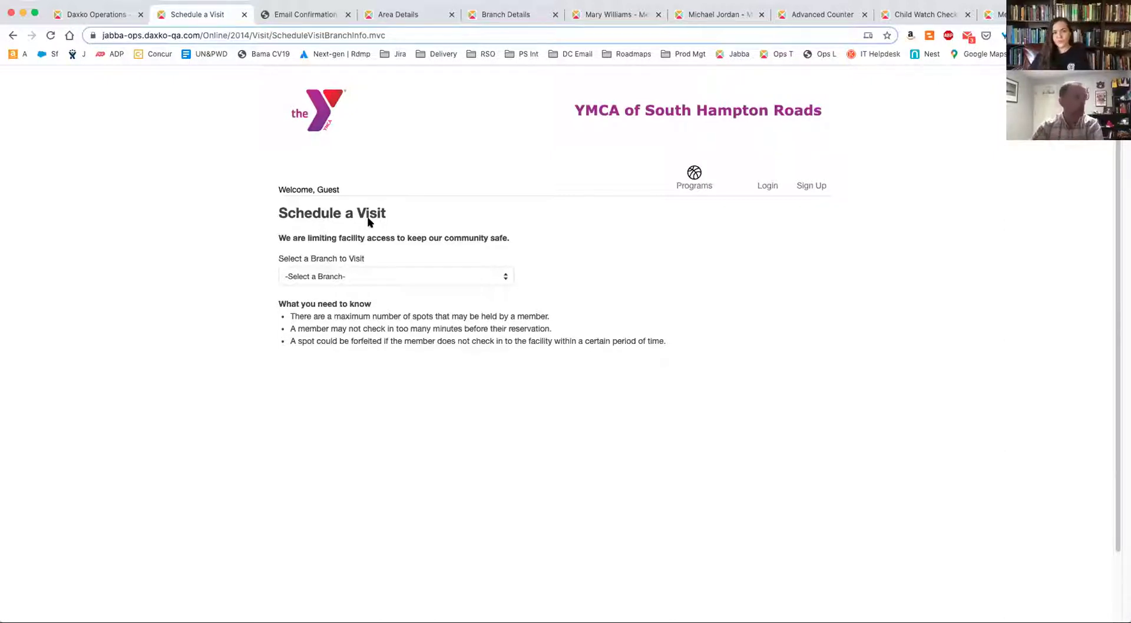
Pick Blocker Norfolk Family YMCA from the Select a Branch list.
click(420, 278)
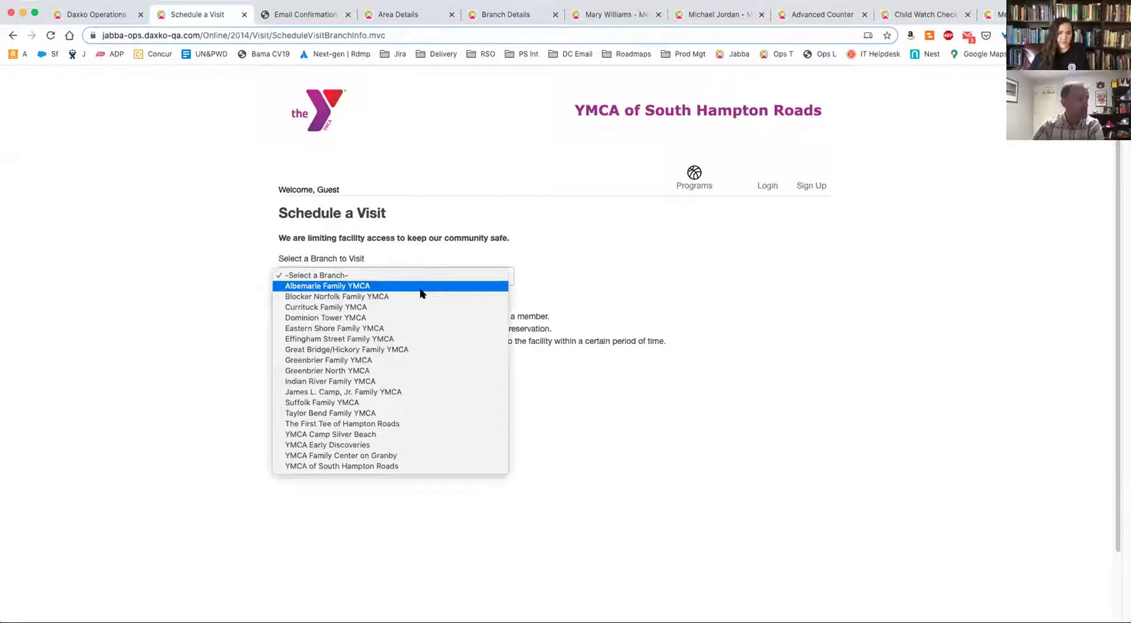
click(421, 295)
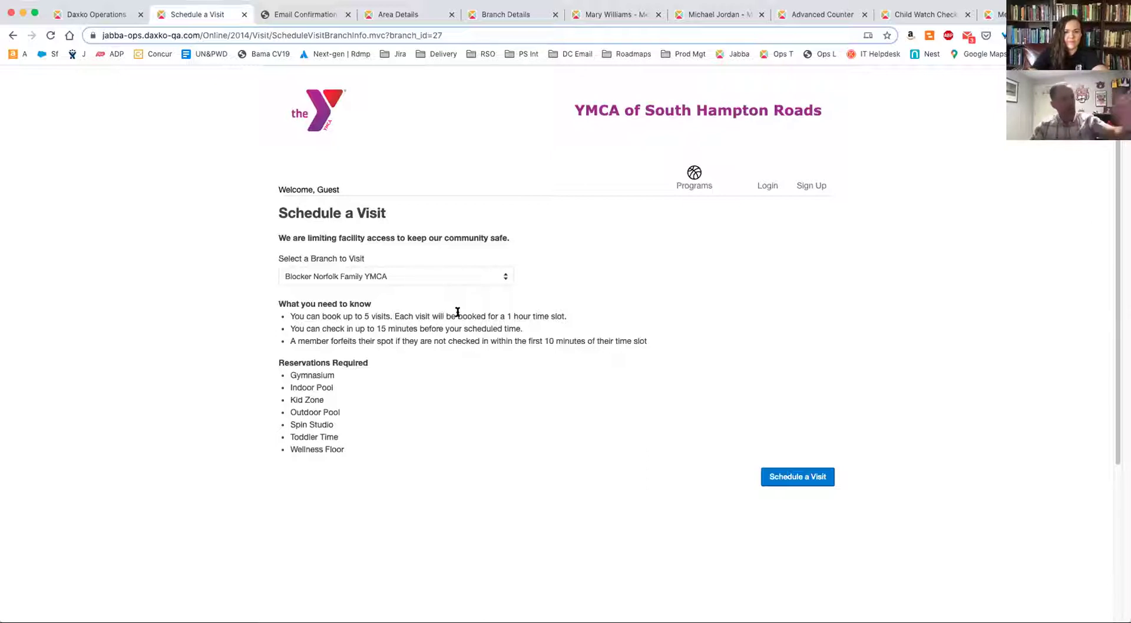
Start scheduling a visit and submit the member's saved e-mail address.
click(787, 476)
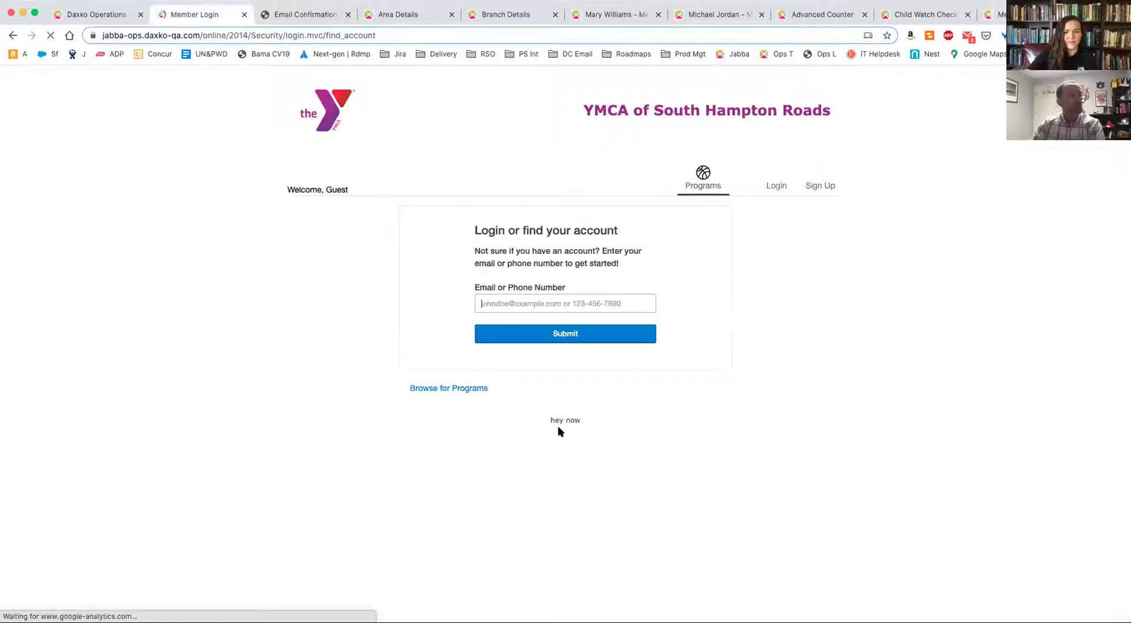
click(504, 304)
text(pdyle)
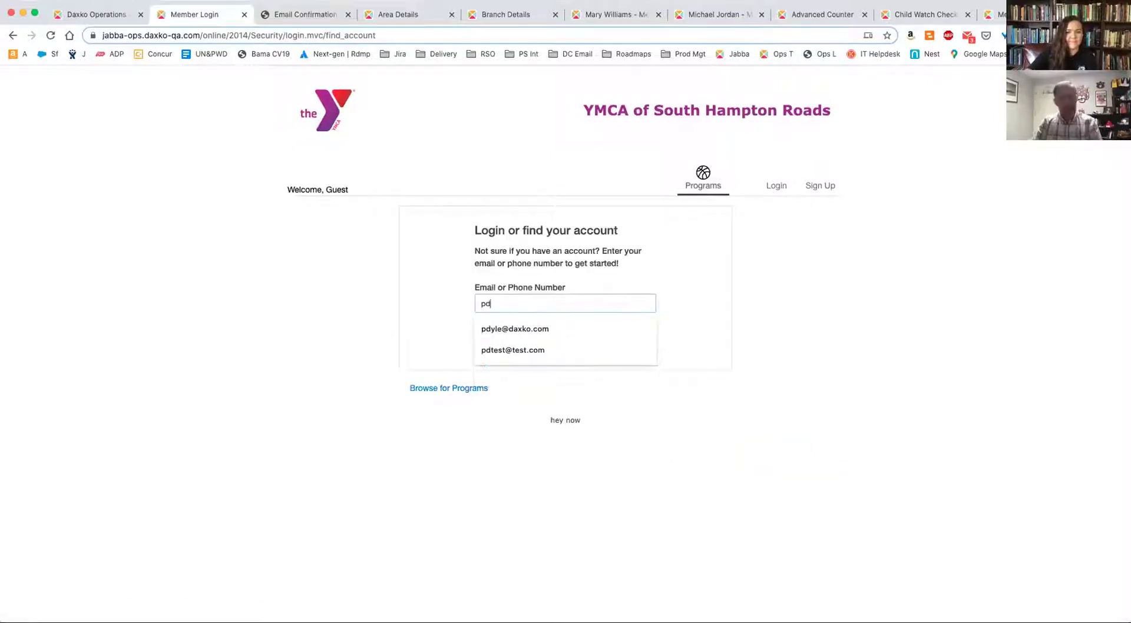
key(Down)
key(Return)
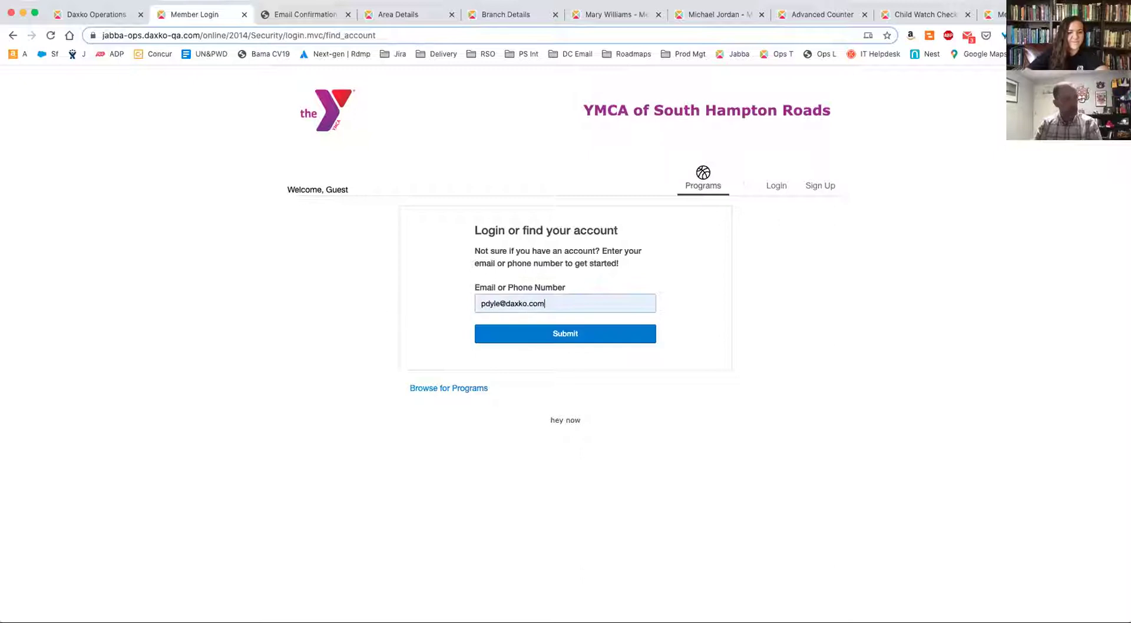
click(539, 342)
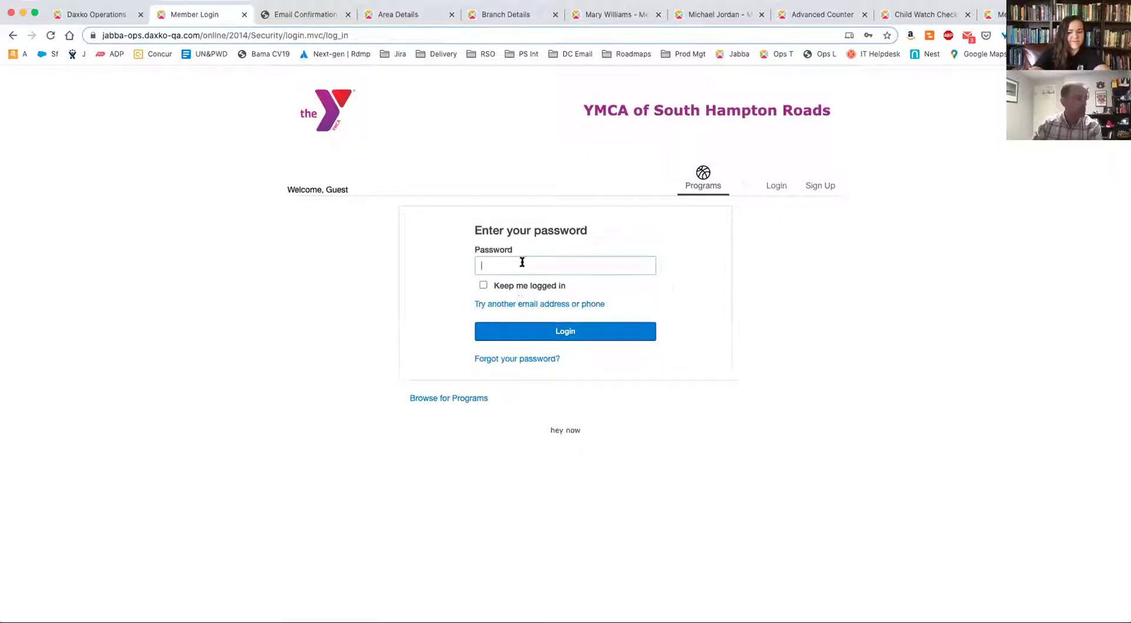
Fill in the saved account password and log in.
click(522, 262)
click(530, 325)
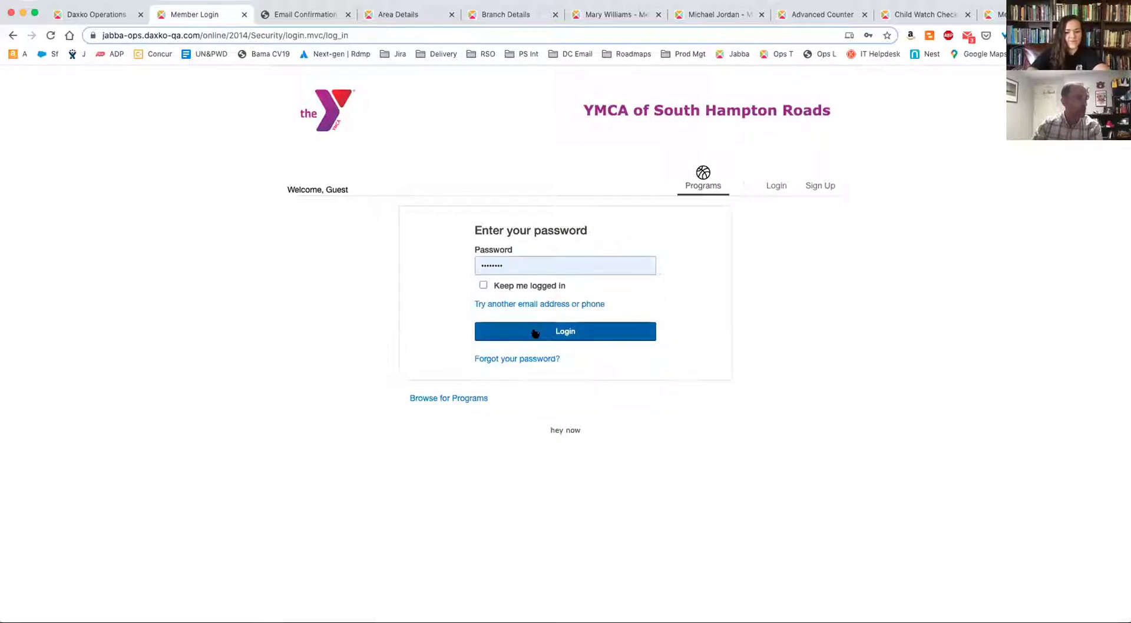
click(535, 333)
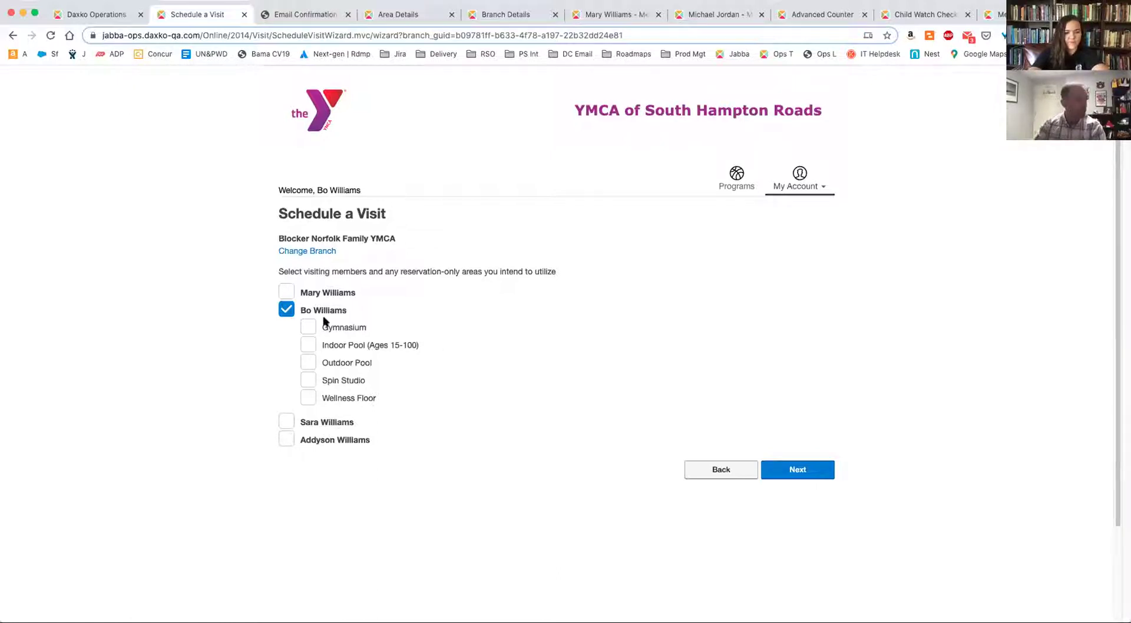
Add the first family member with Indoor Pool, Outdoor Pool, Spin Studio and Wellness Floor.
click(287, 292)
click(308, 311)
click(309, 311)
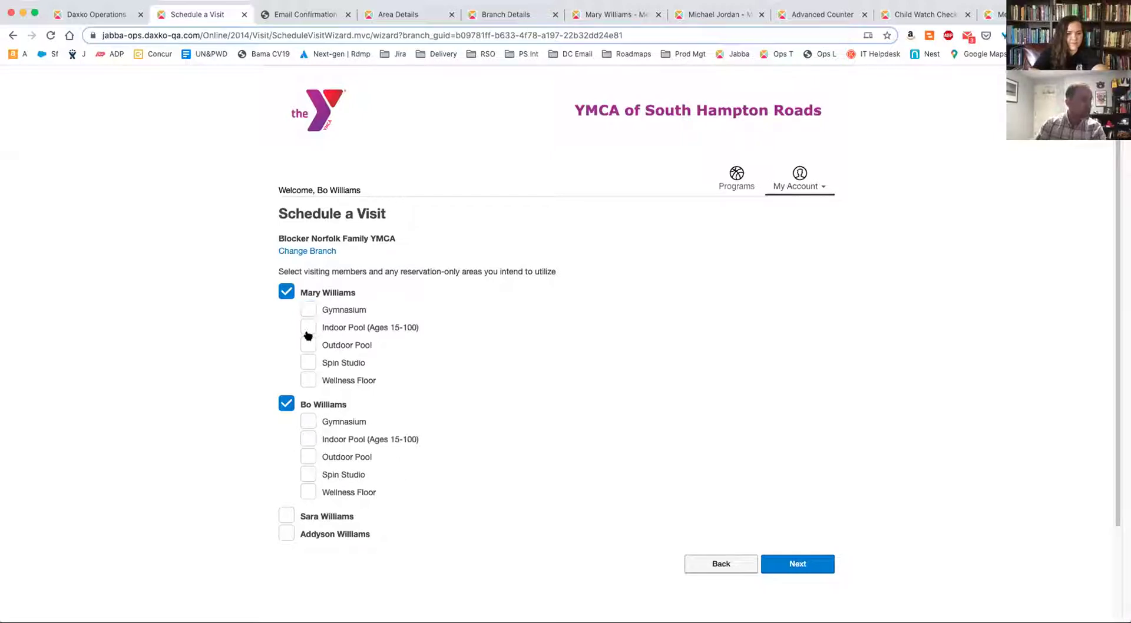
click(307, 328)
click(307, 345)
click(306, 363)
click(307, 380)
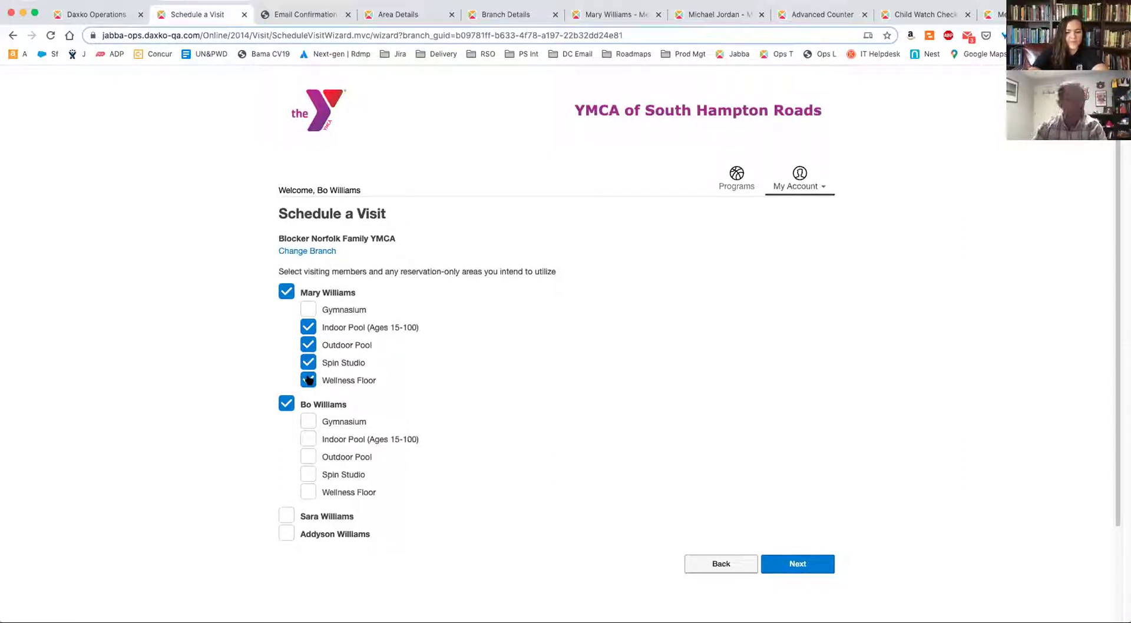
Give the second member Gymnasium, Indoor Pool, Outdoor Pool, Spin Studio and Wellness Floor.
click(308, 421)
click(308, 439)
click(308, 458)
click(308, 475)
click(308, 492)
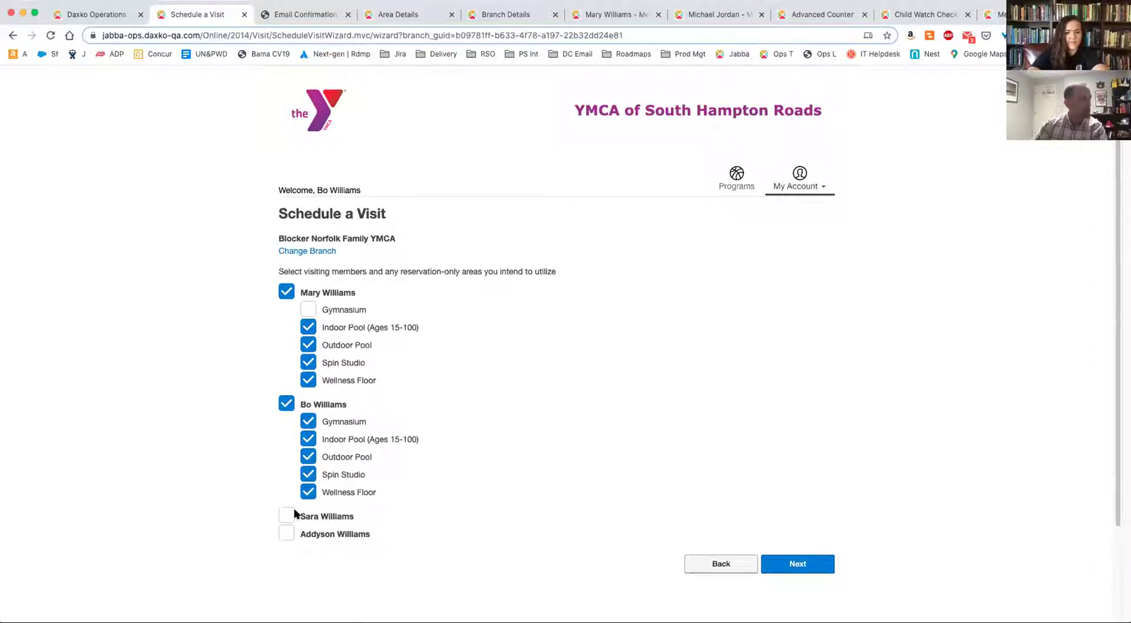
Add the third member (Outdoor Pool, Gymnasium) and fourth (Kid Zone, Outdoor Pool), then continue.
click(286, 516)
scroll(523, 477, down, 3)
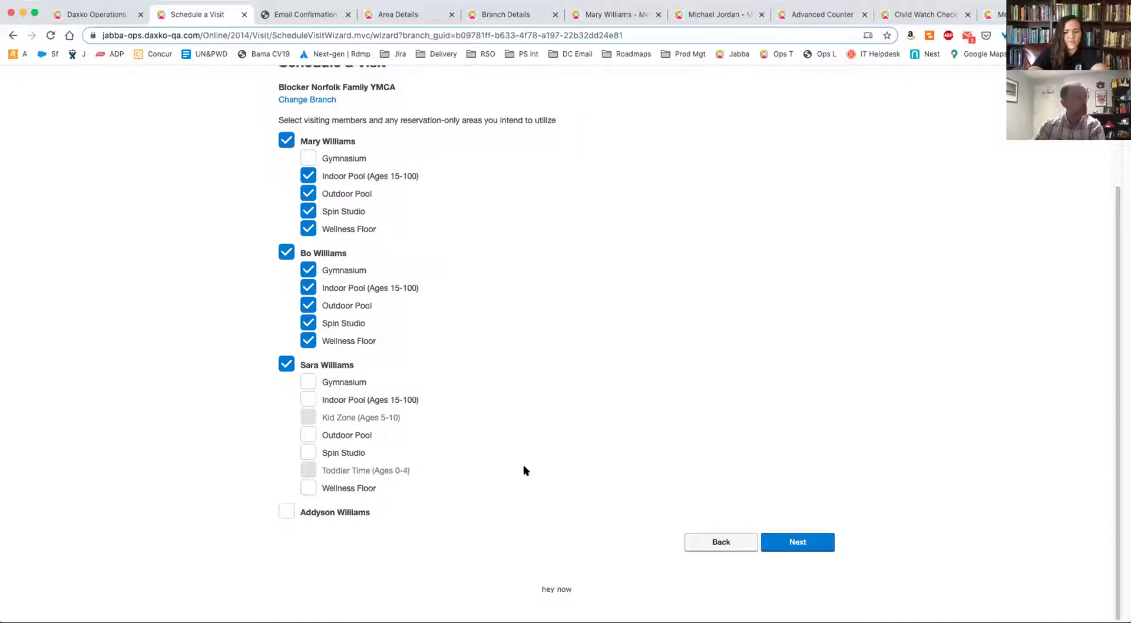
click(307, 436)
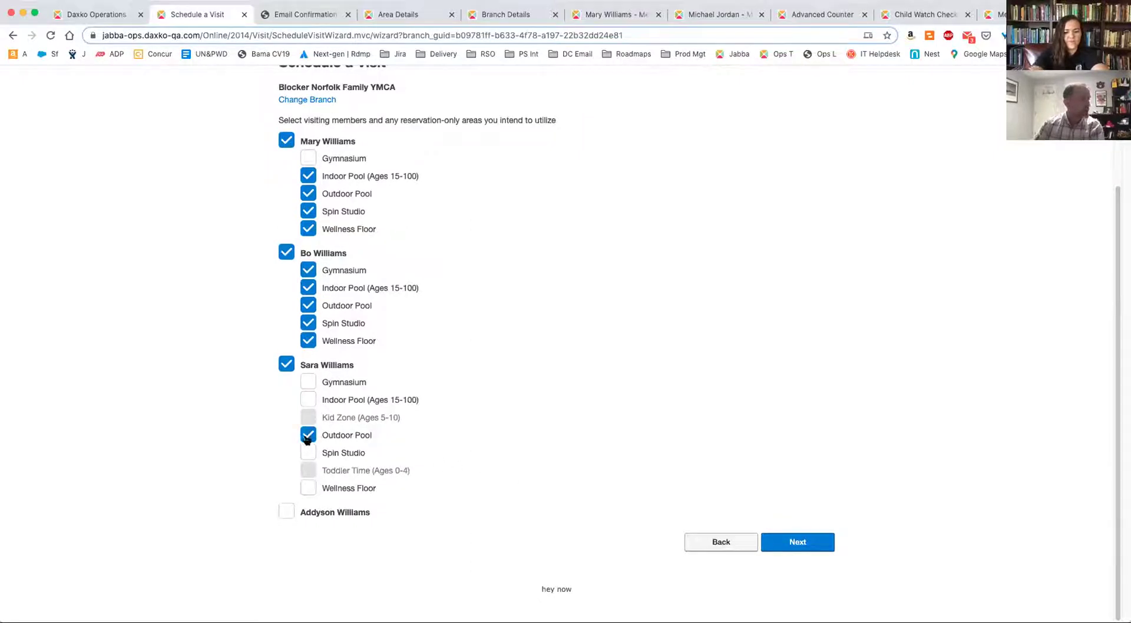
click(307, 382)
click(286, 512)
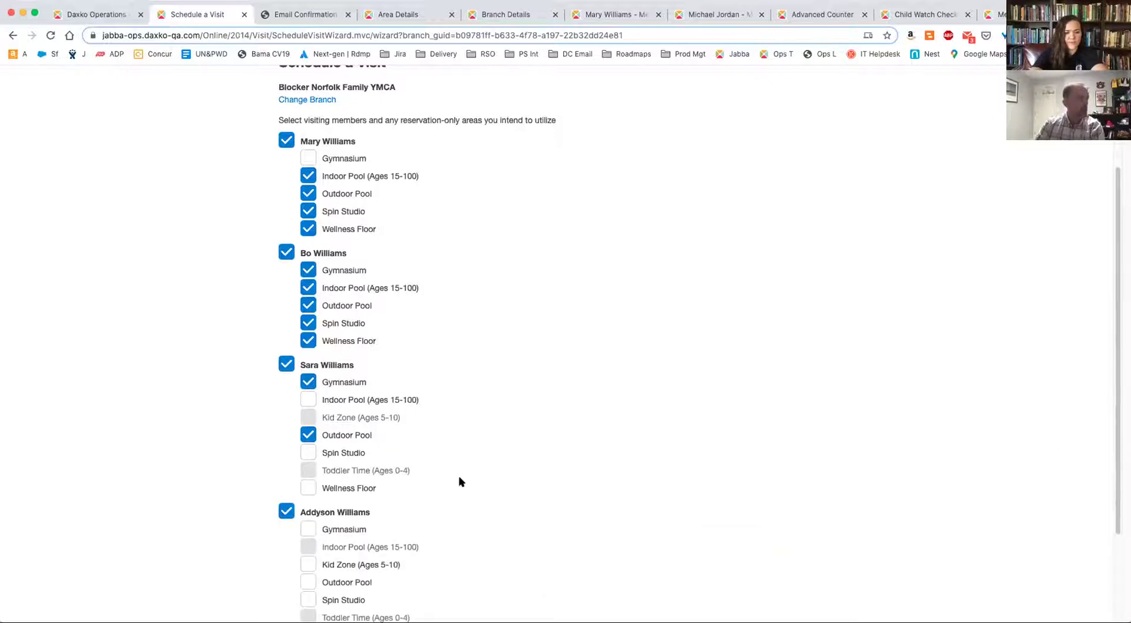
scroll(458, 481, down, 2)
click(307, 482)
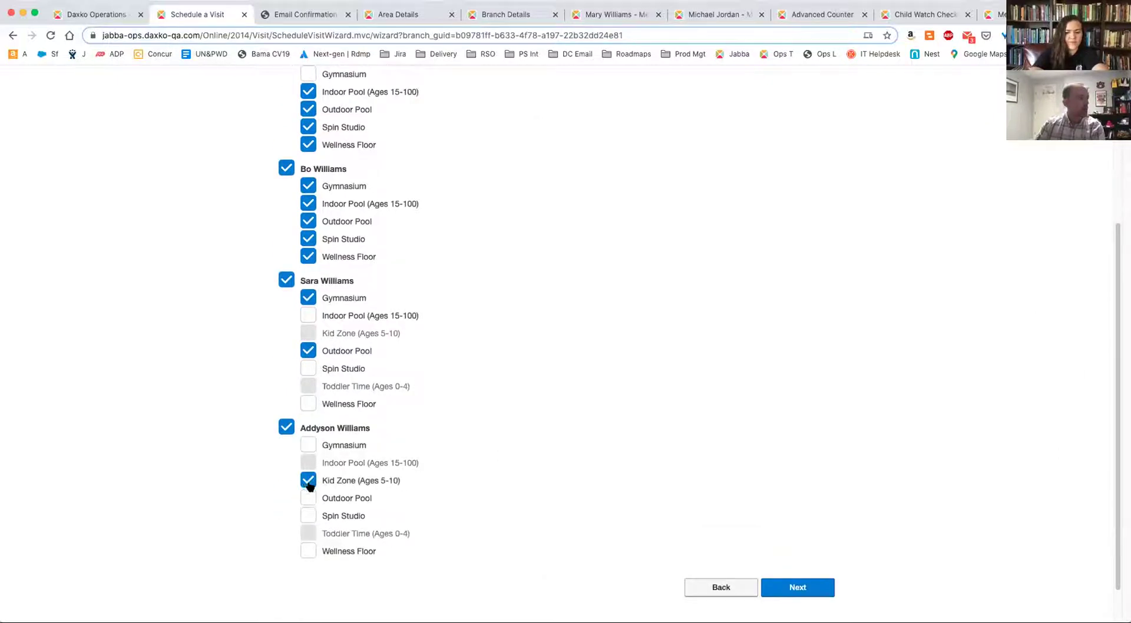
click(308, 498)
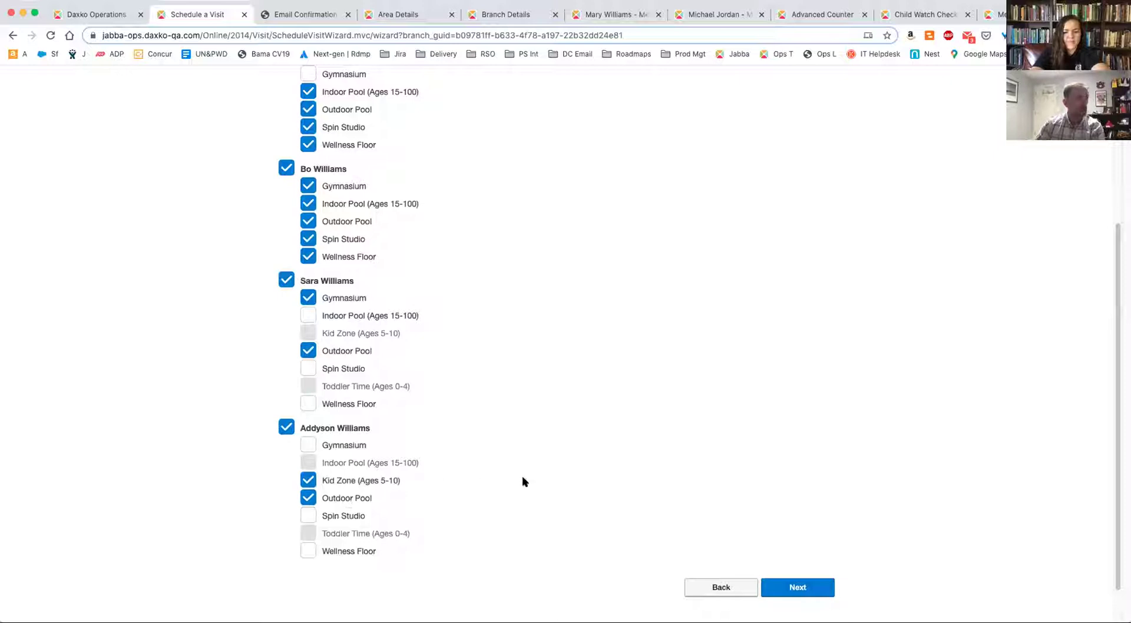
click(805, 584)
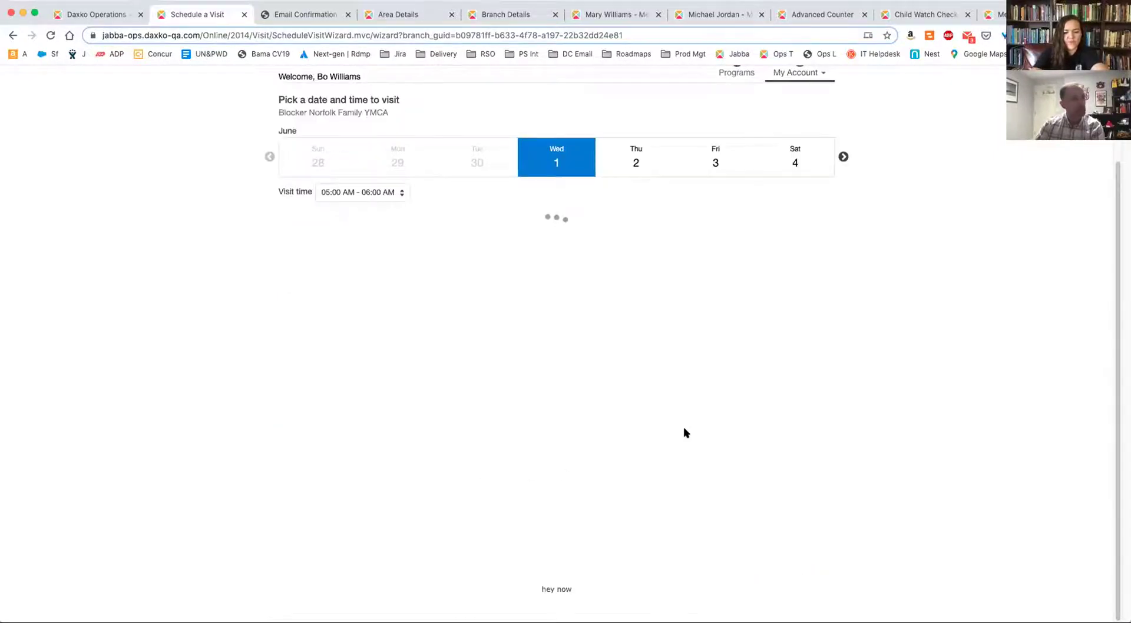
Choose the 11:00 AM - 12:00 PM visit time and review each member's slot availability.
scroll(574, 429, up, 5)
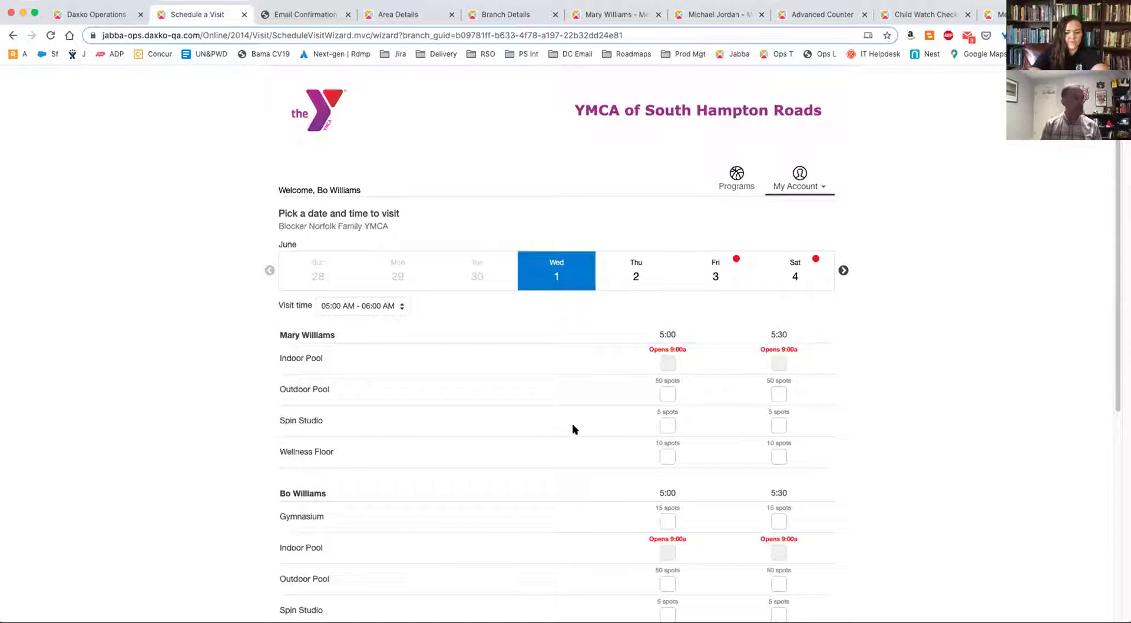
click(384, 308)
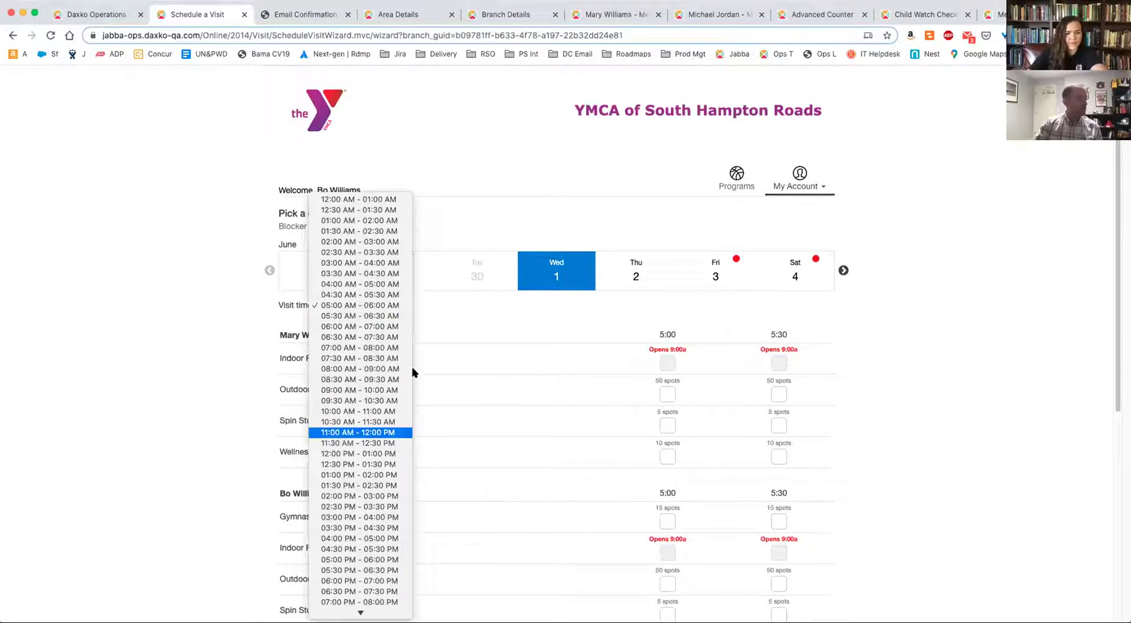
click(360, 433)
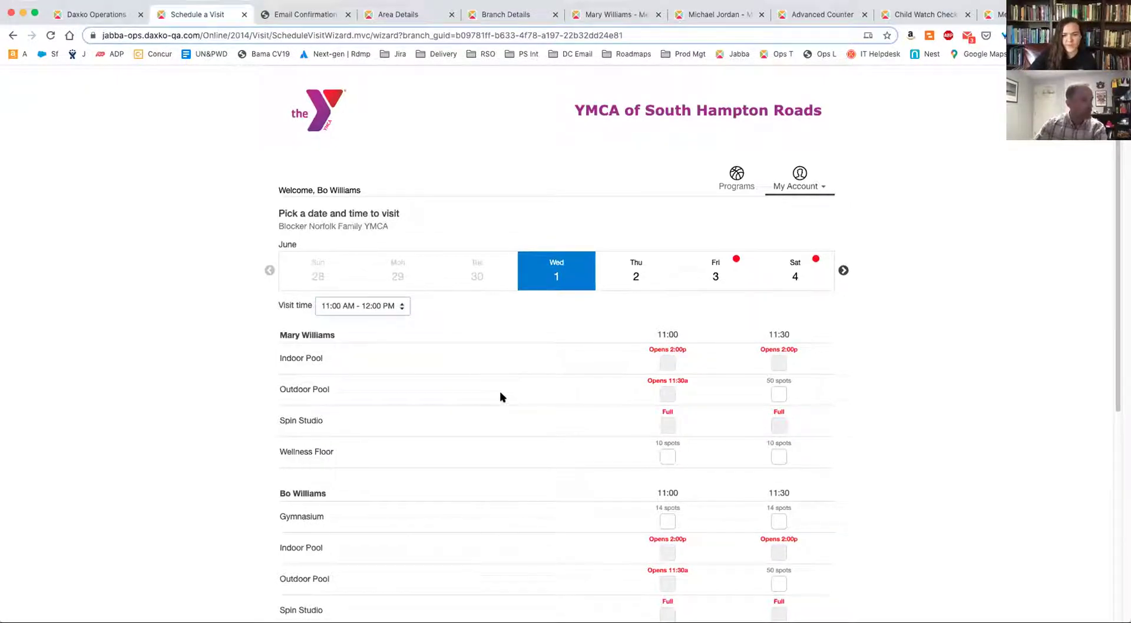
scroll(499, 399, down, 1)
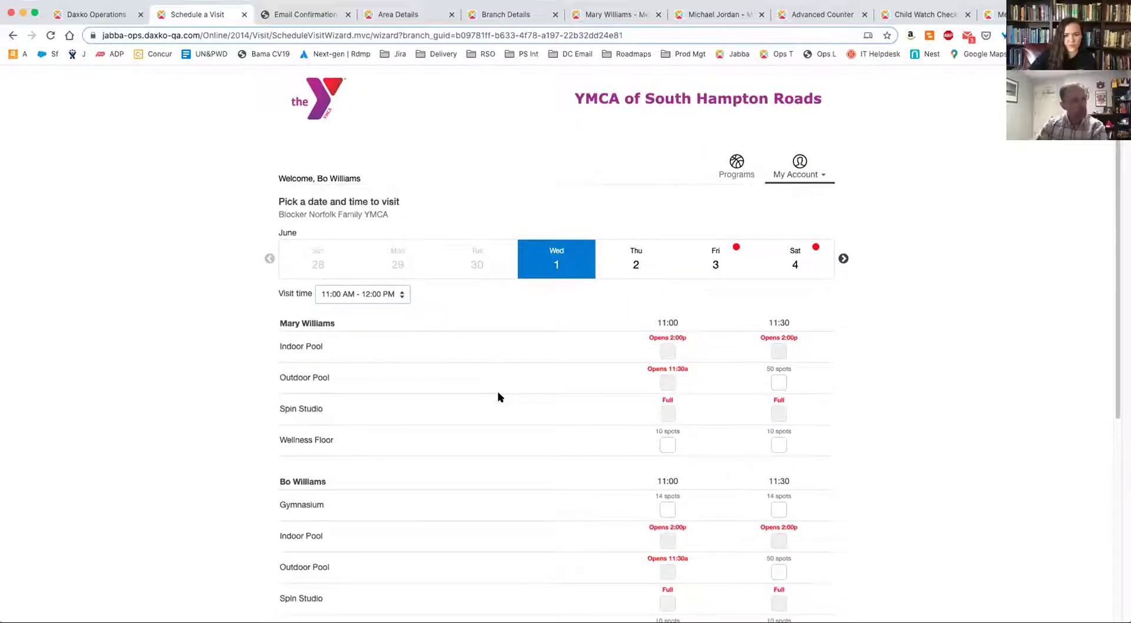
scroll(498, 399, down, 1)
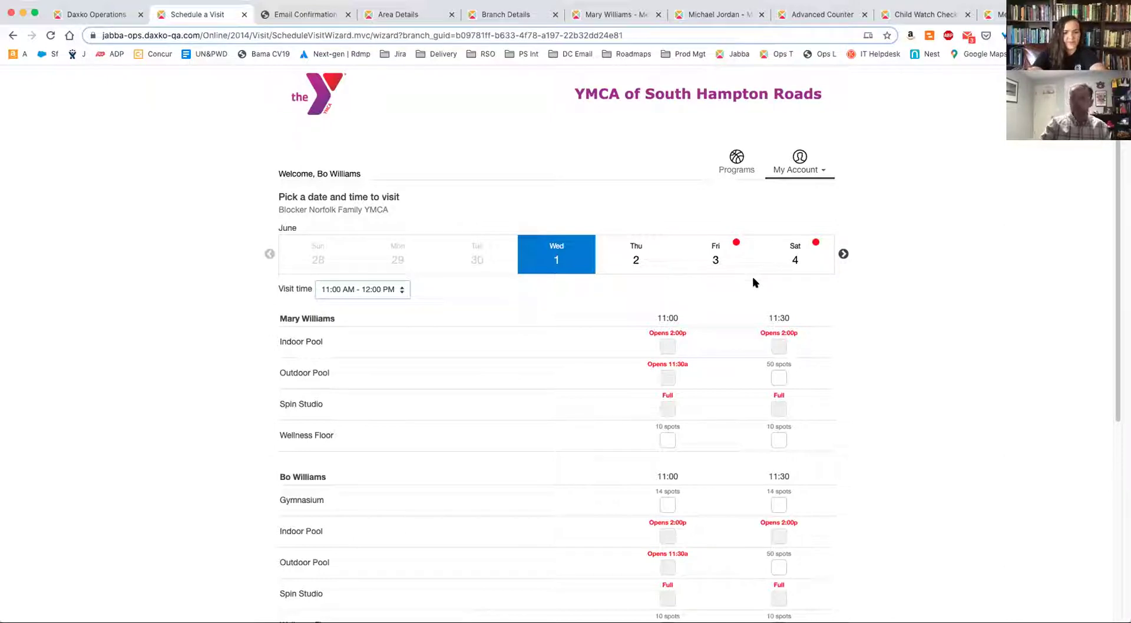
scroll(724, 294, down, 2)
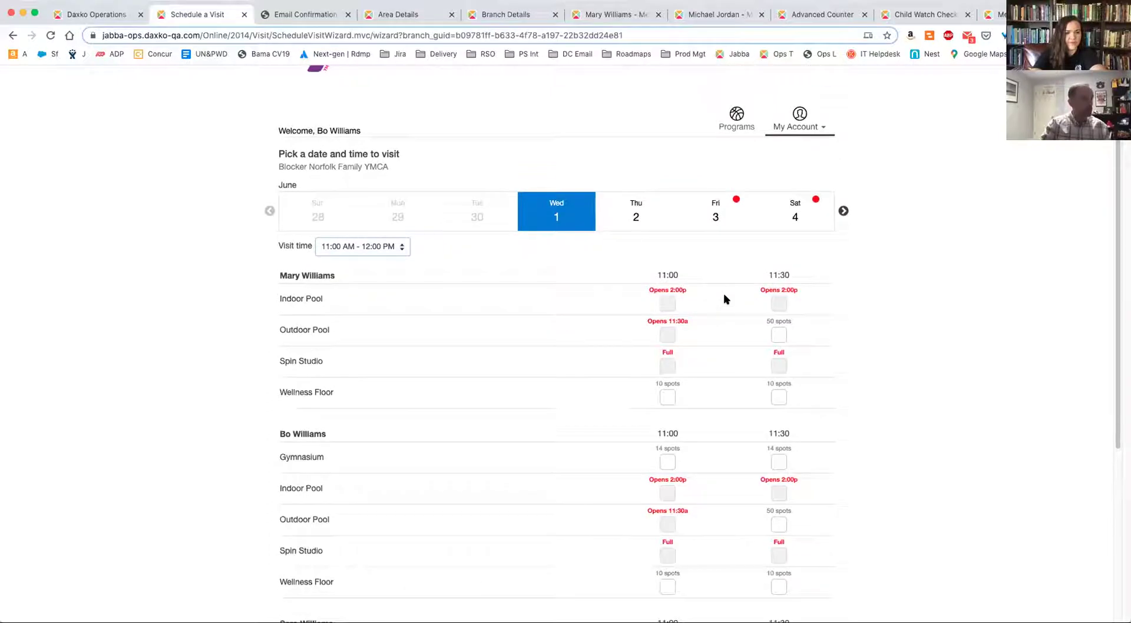
scroll(648, 307, down, 3)
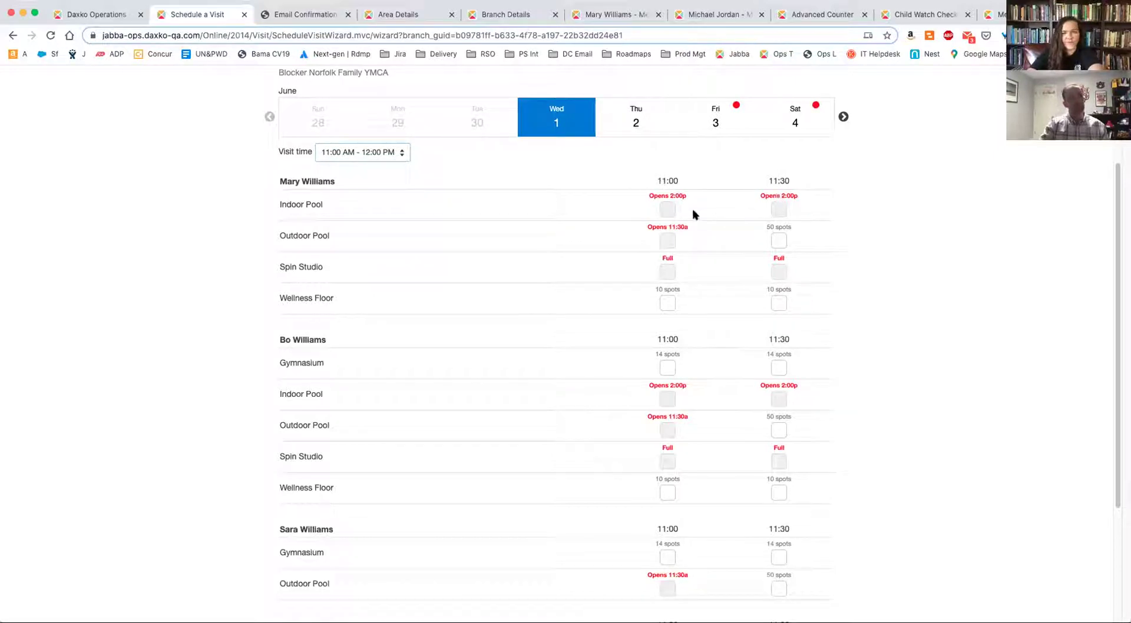
click(390, 157)
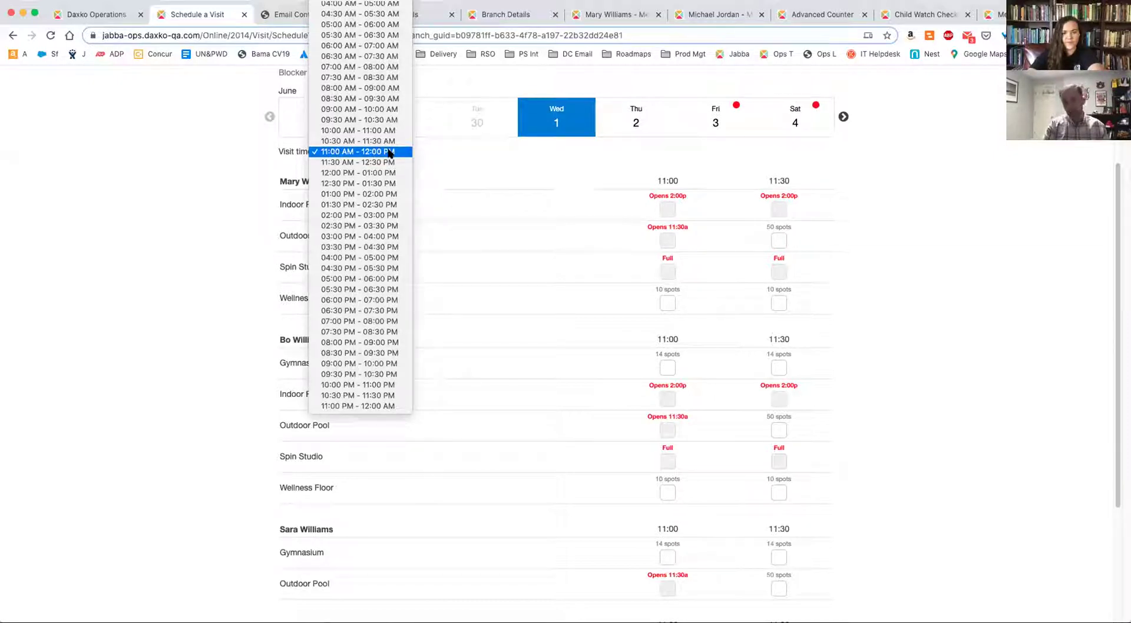
click(464, 163)
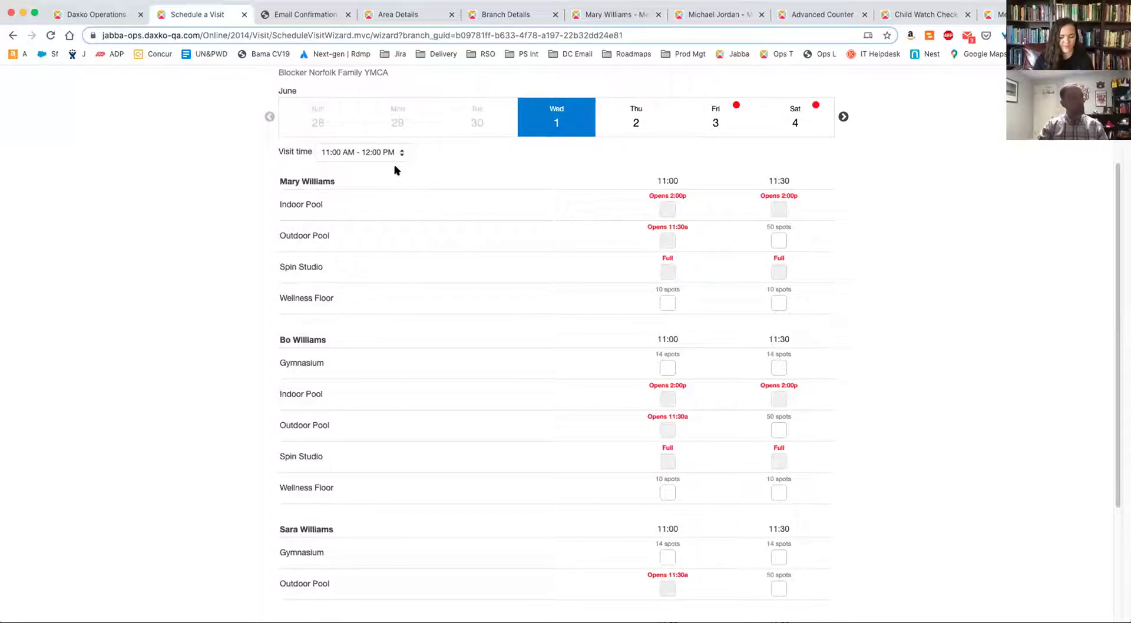
Switch the visit time to 02:00 PM - 03:00 PM and book Spin Studio at 2:00 and 2:30 for the first person.
click(373, 152)
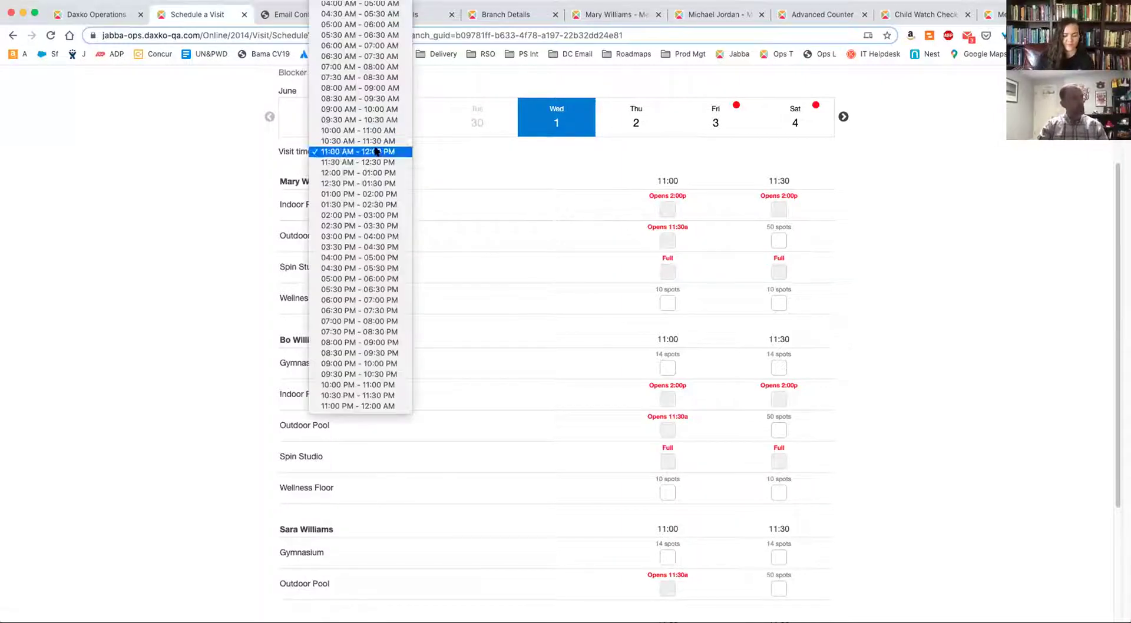
click(374, 214)
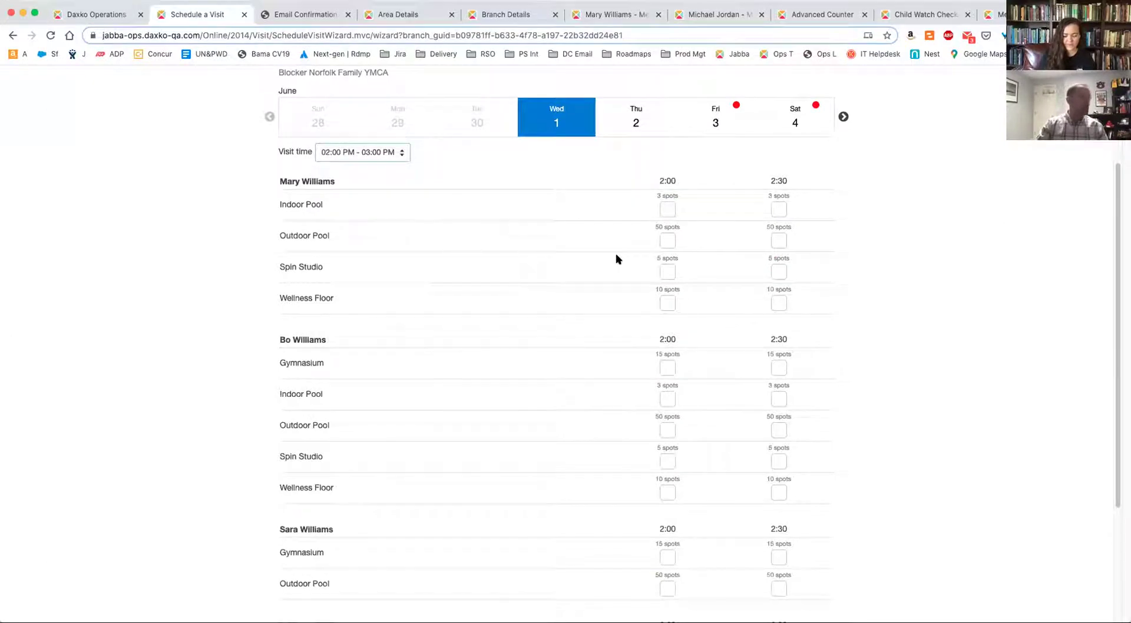
click(668, 271)
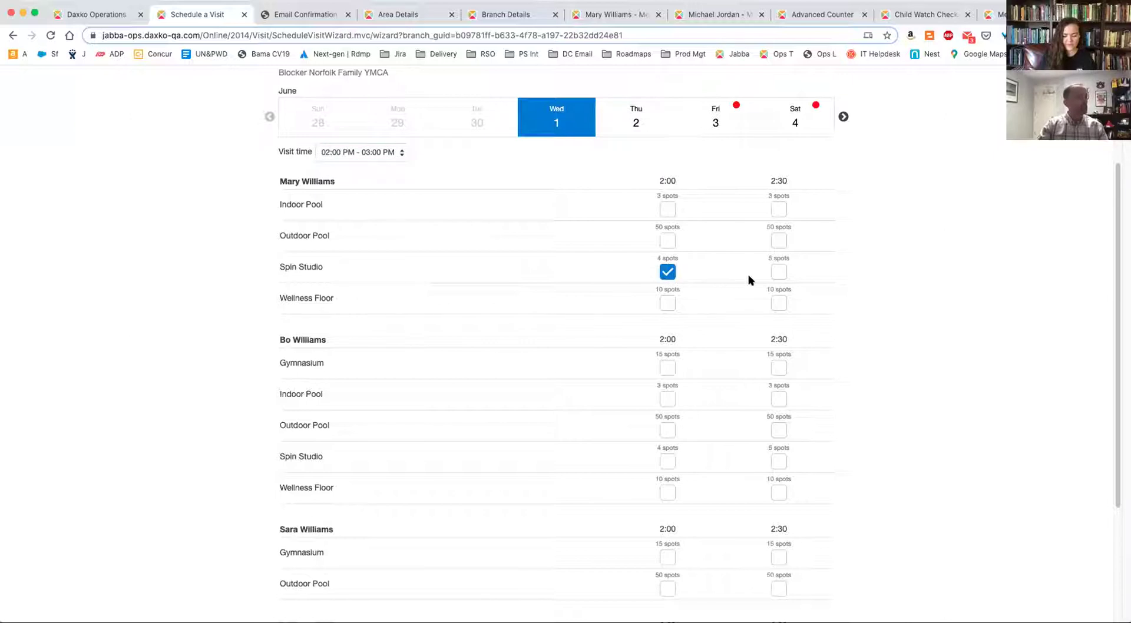
click(778, 271)
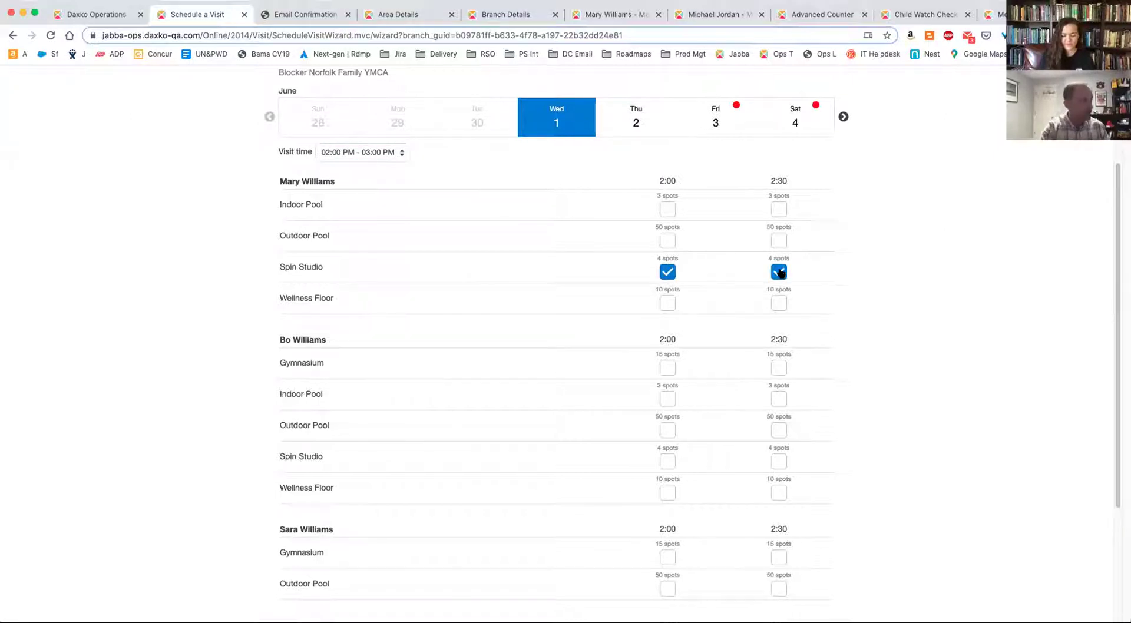
Book Gymnasium 2:00 and Wellness 2:30, Outdoor Pool and Kid Zone at 2:00/2:30, then submit.
click(664, 369)
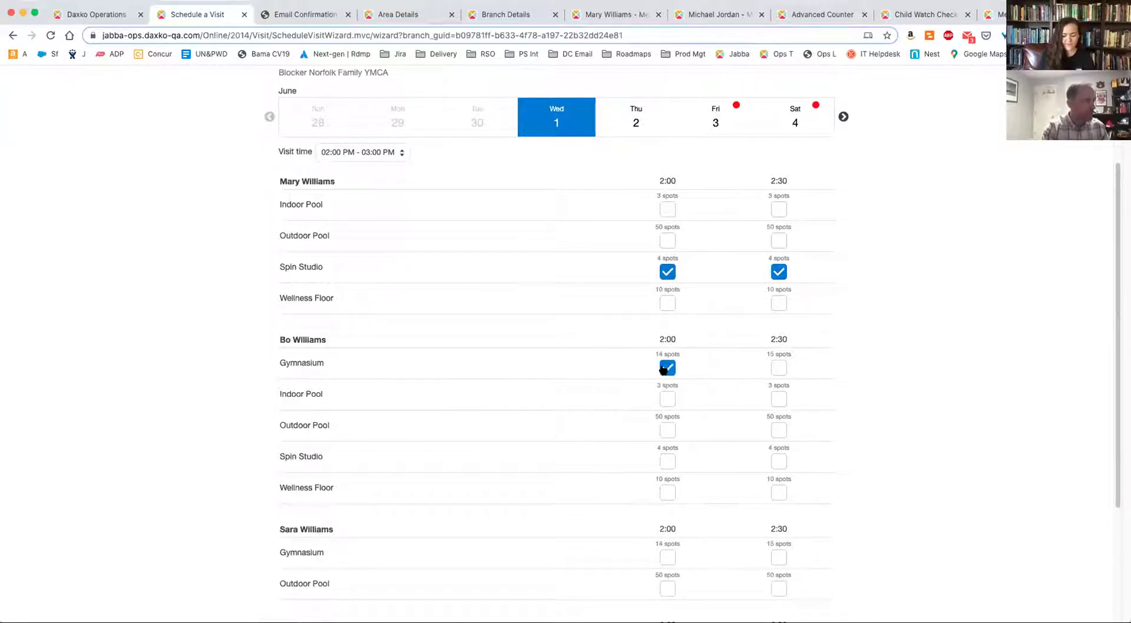
click(779, 492)
scroll(734, 476, down, 3)
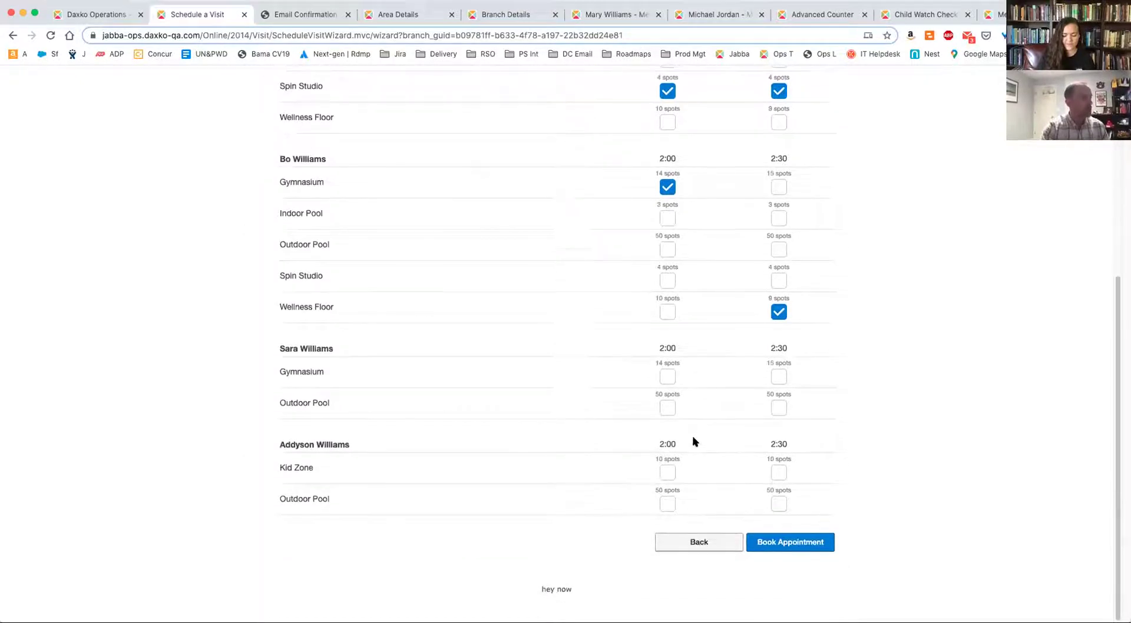
click(665, 408)
click(778, 408)
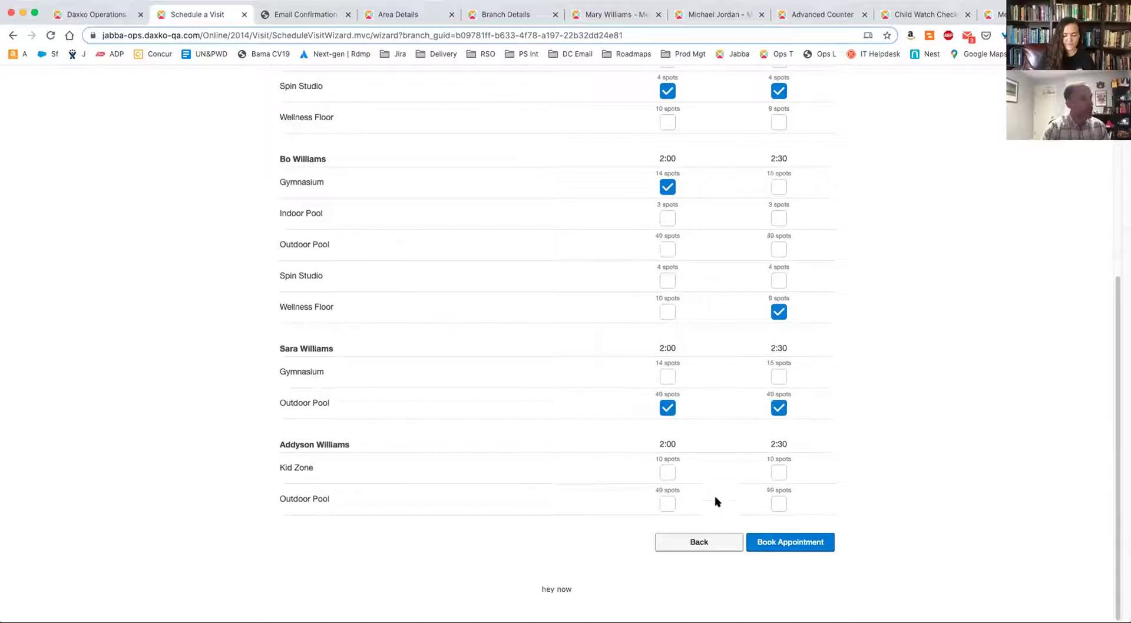
click(667, 472)
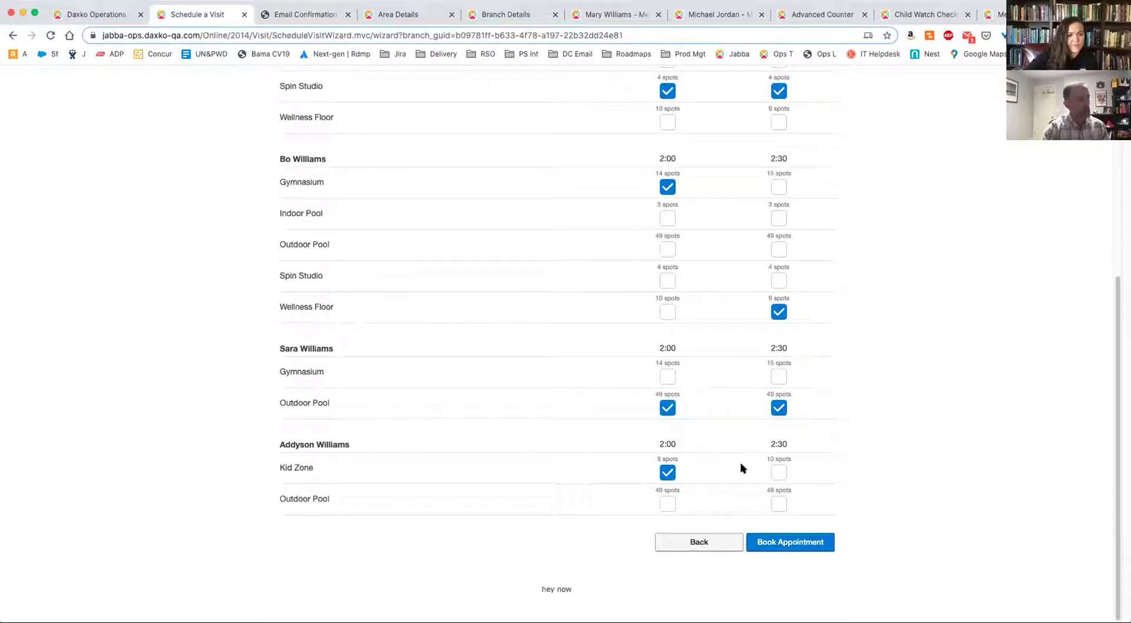
click(777, 473)
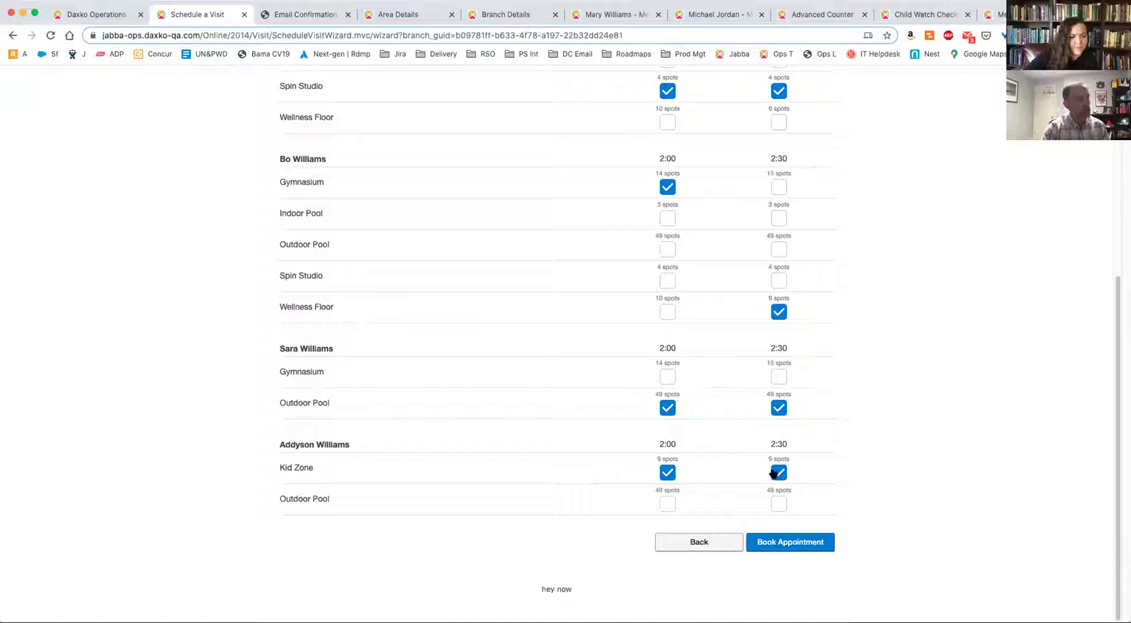
click(802, 542)
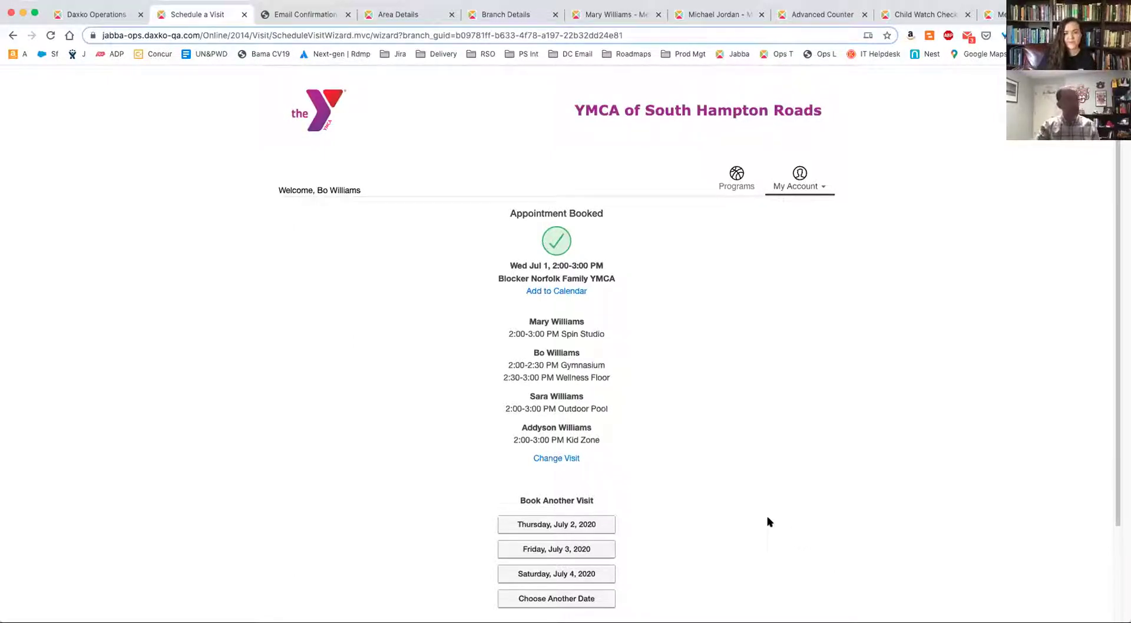
Begin another visit for Saturday, July 4, 2020 from the Appointment Booked page.
scroll(768, 522, down, 1)
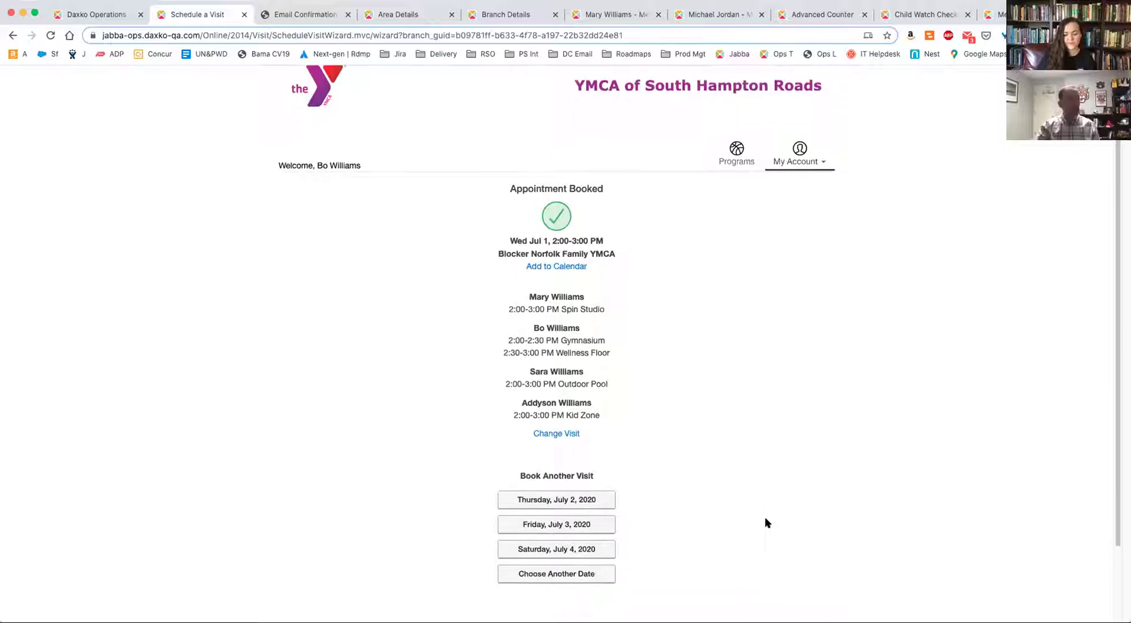
click(595, 548)
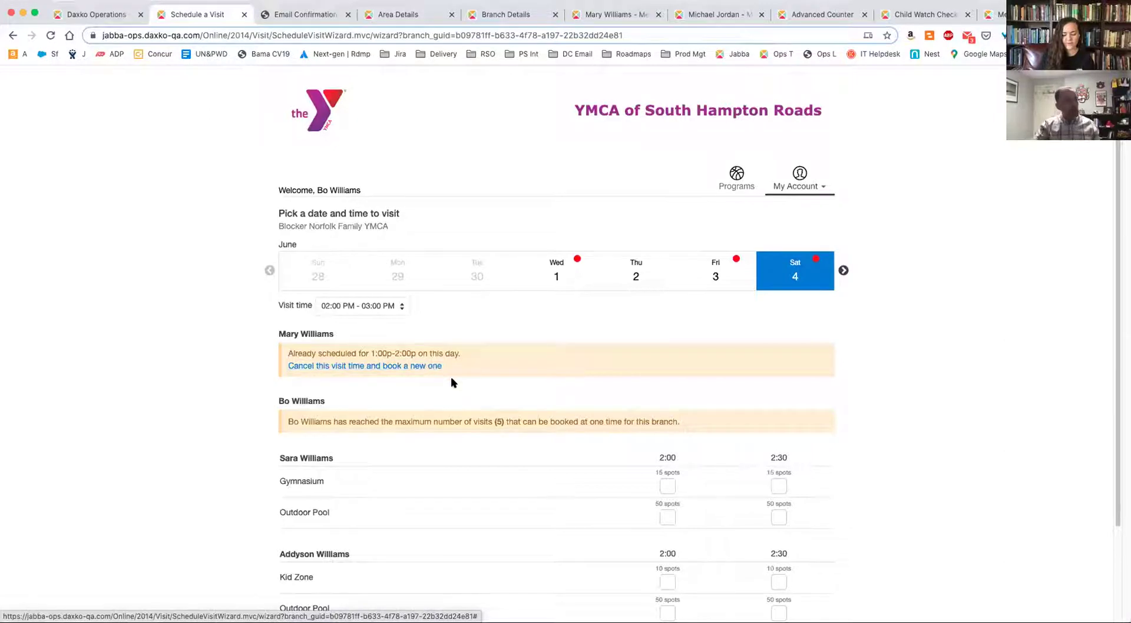
scroll(451, 382, down, 3)
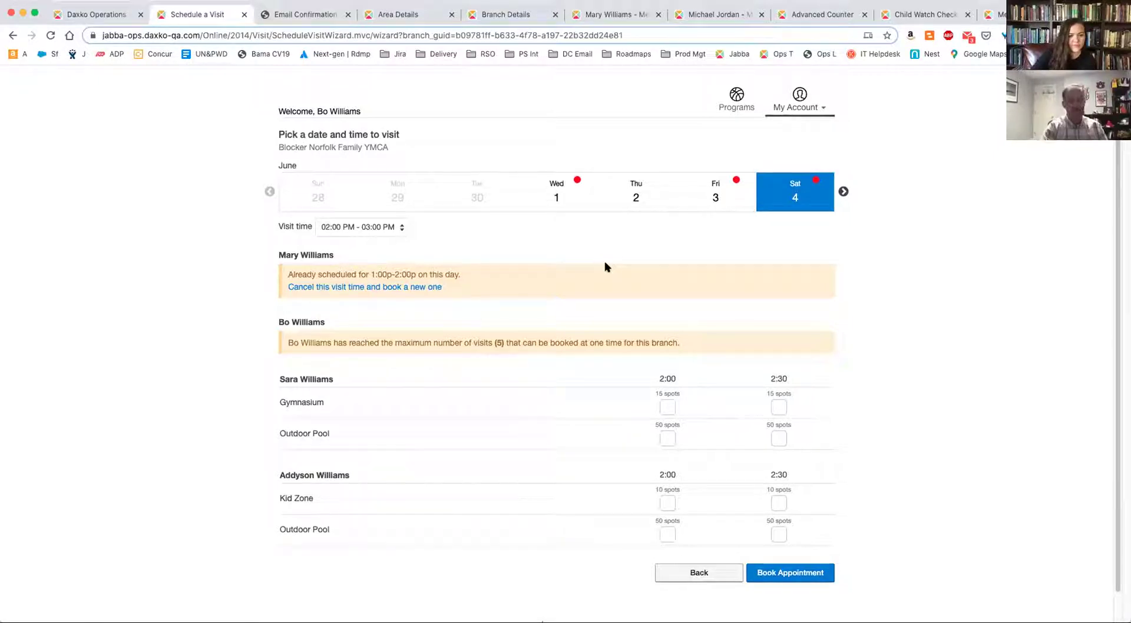
click(636, 201)
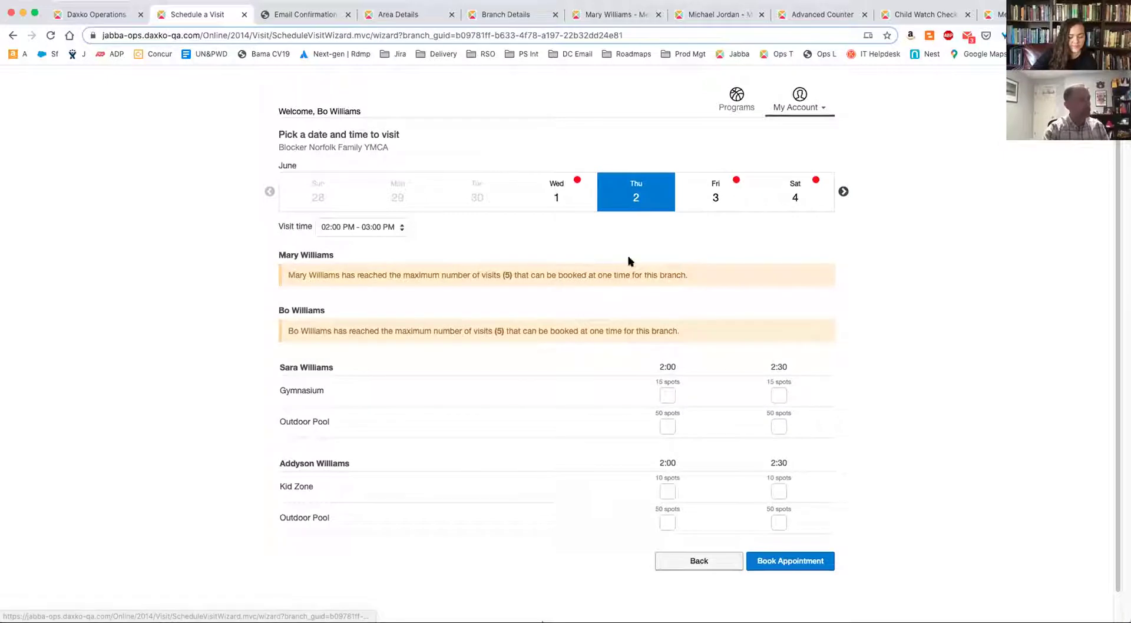
click(843, 192)
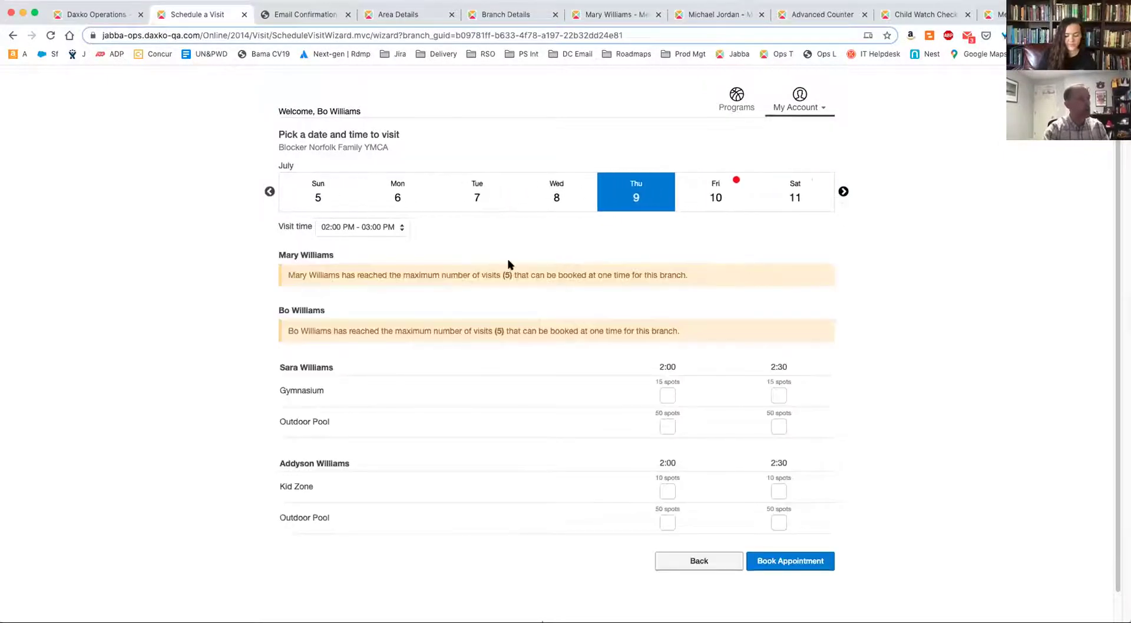
click(398, 194)
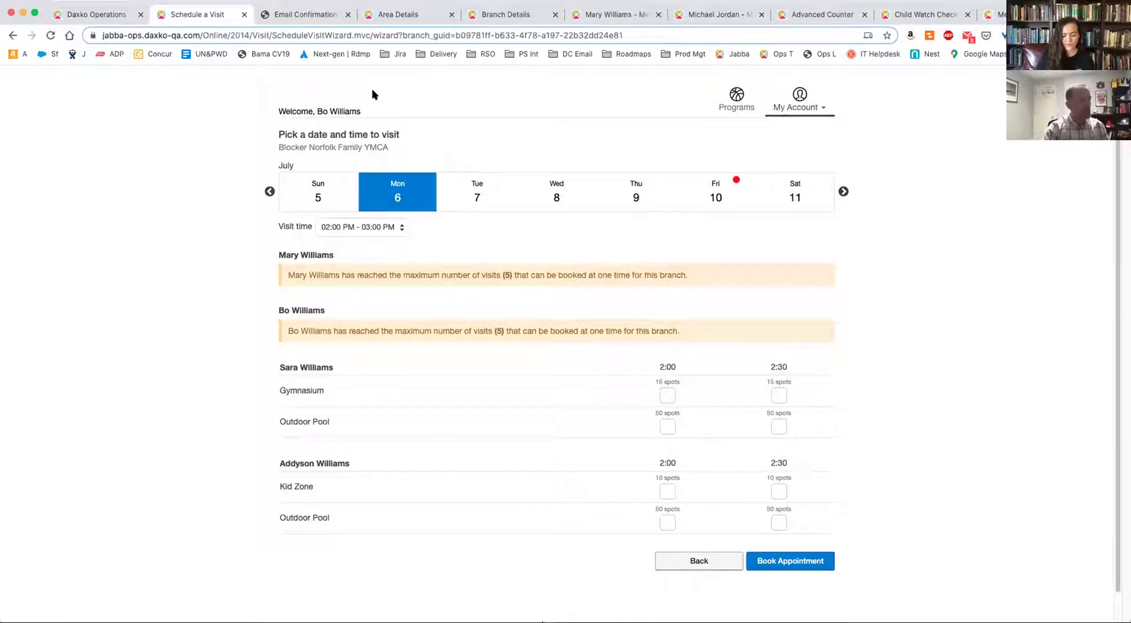
click(303, 17)
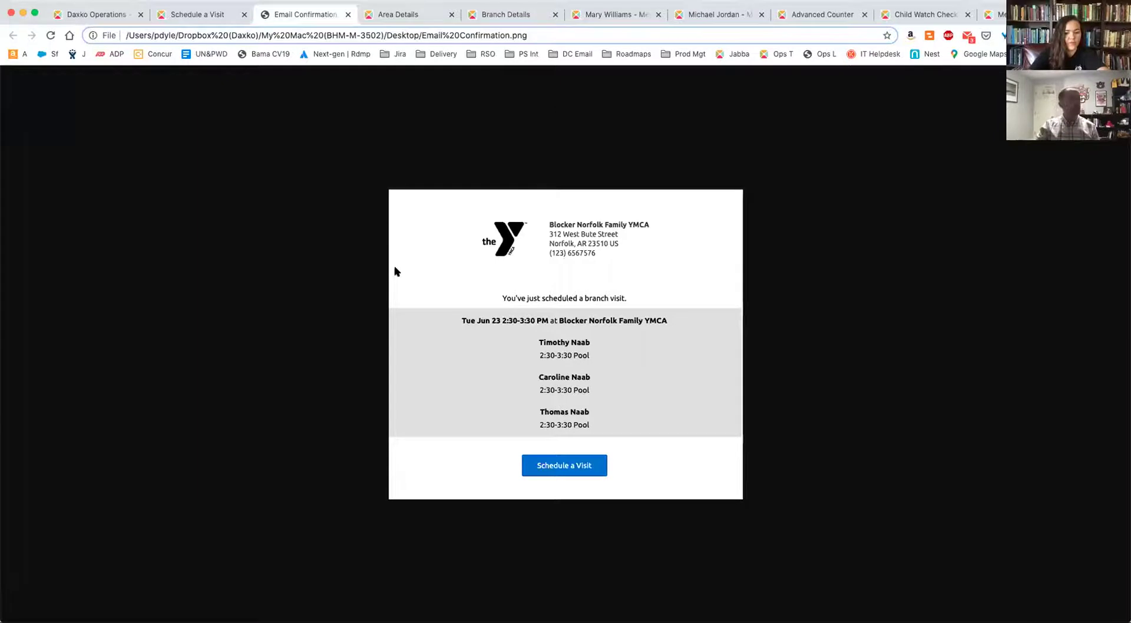
click(199, 15)
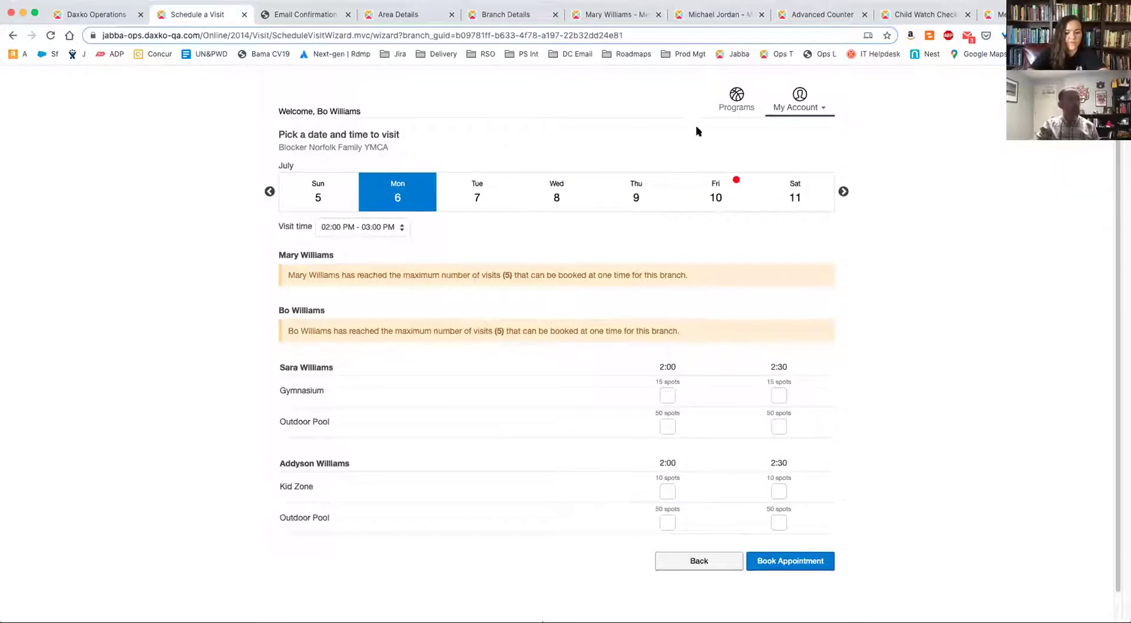
Restart Schedule a Visit from My Account, glance at the confirmation email, and return.
click(792, 108)
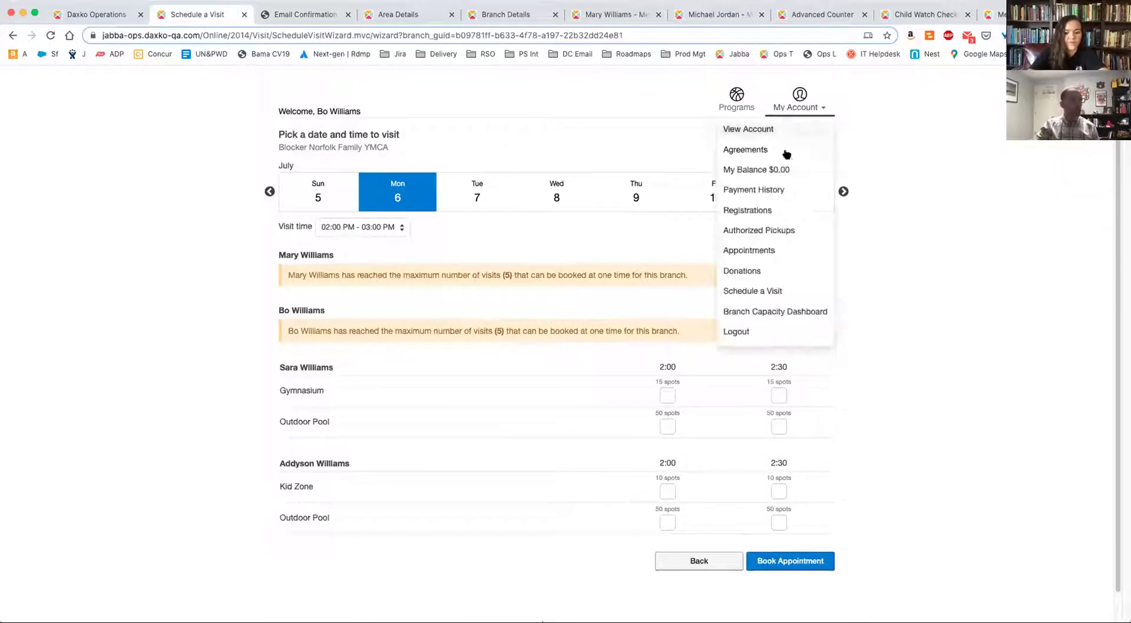
click(765, 290)
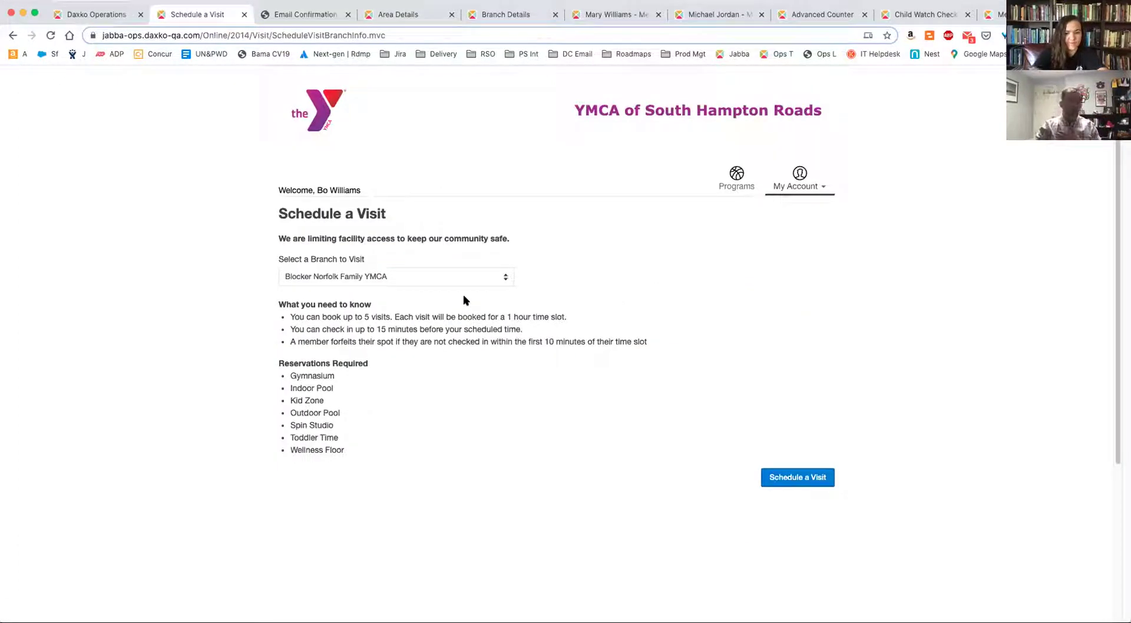
click(314, 16)
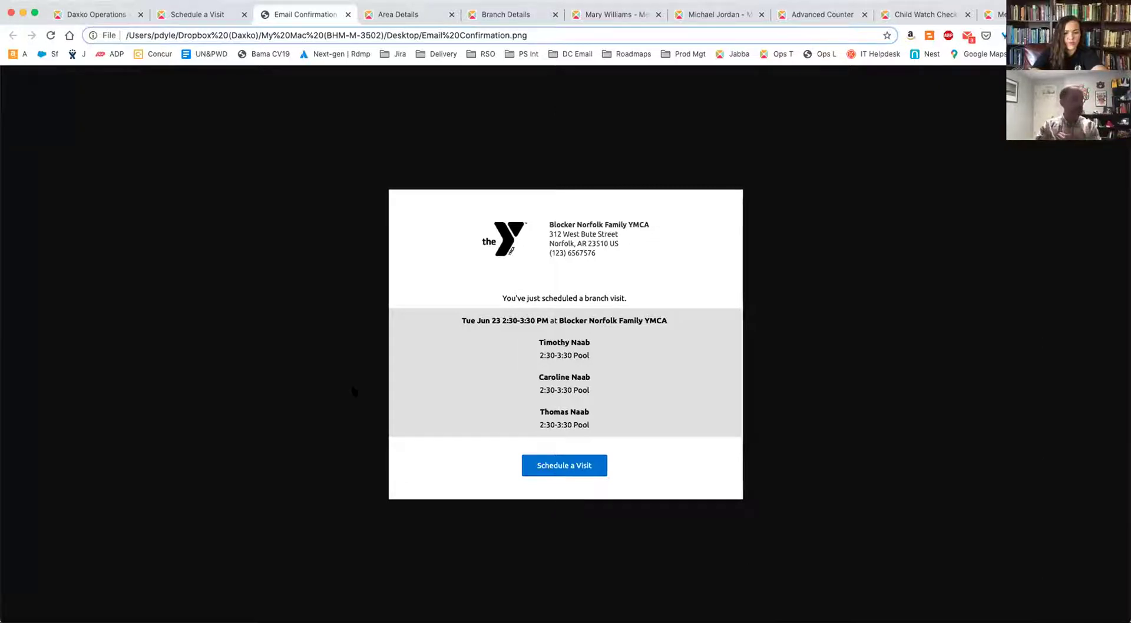
click(186, 23)
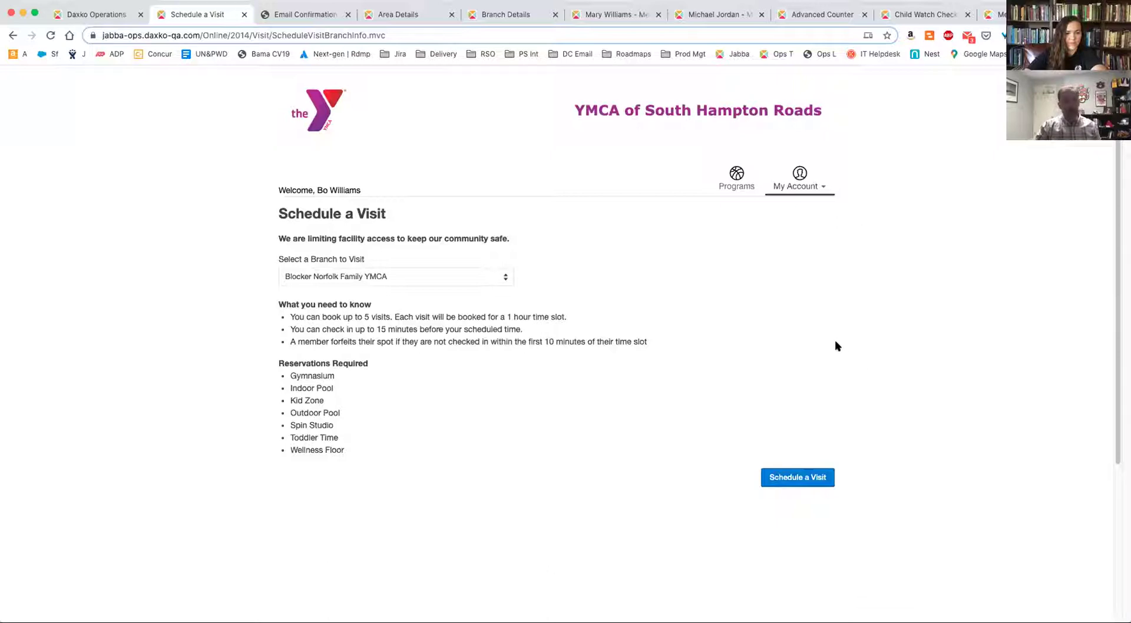
From My Account > Appointments, cancel the June 30 Gymnasium visit plus all overlapping visits.
click(794, 193)
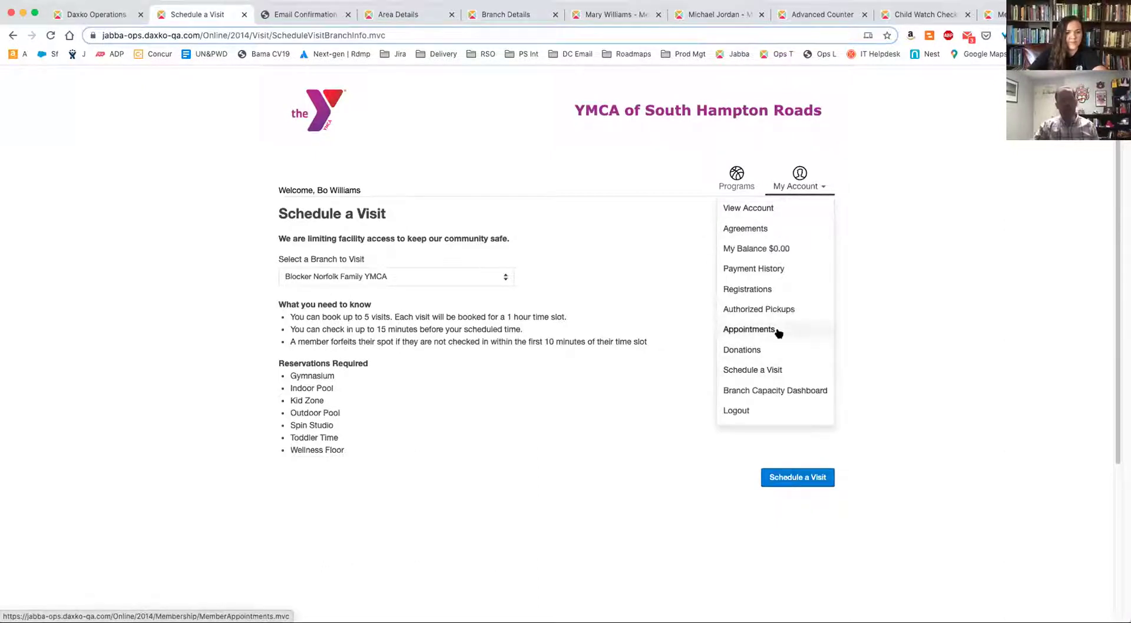
click(749, 330)
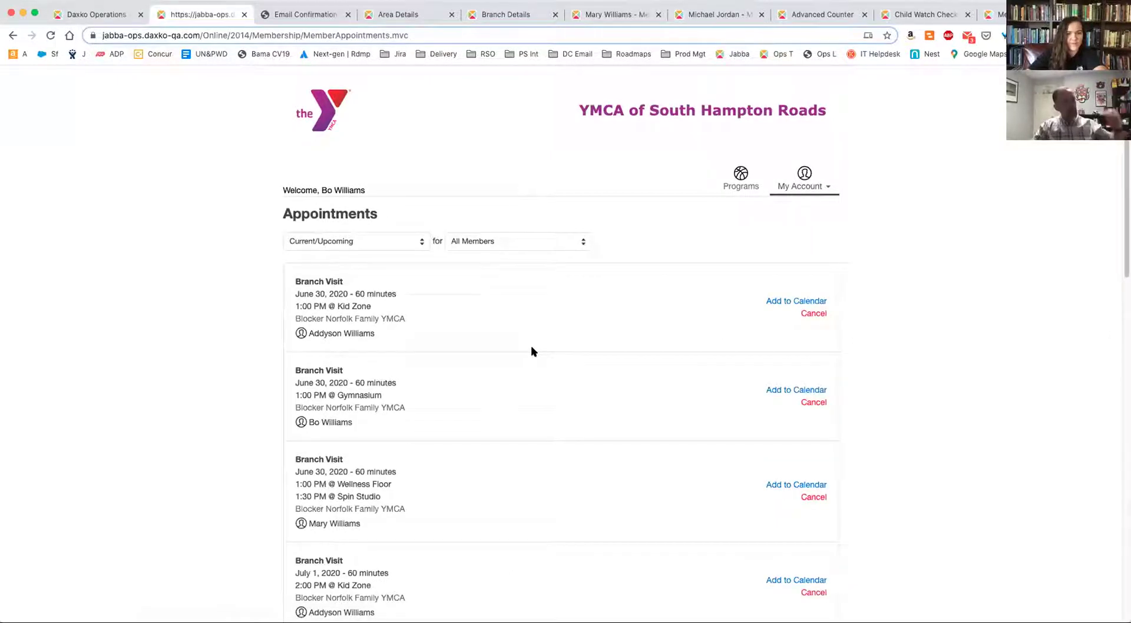
scroll(531, 354, down, 3)
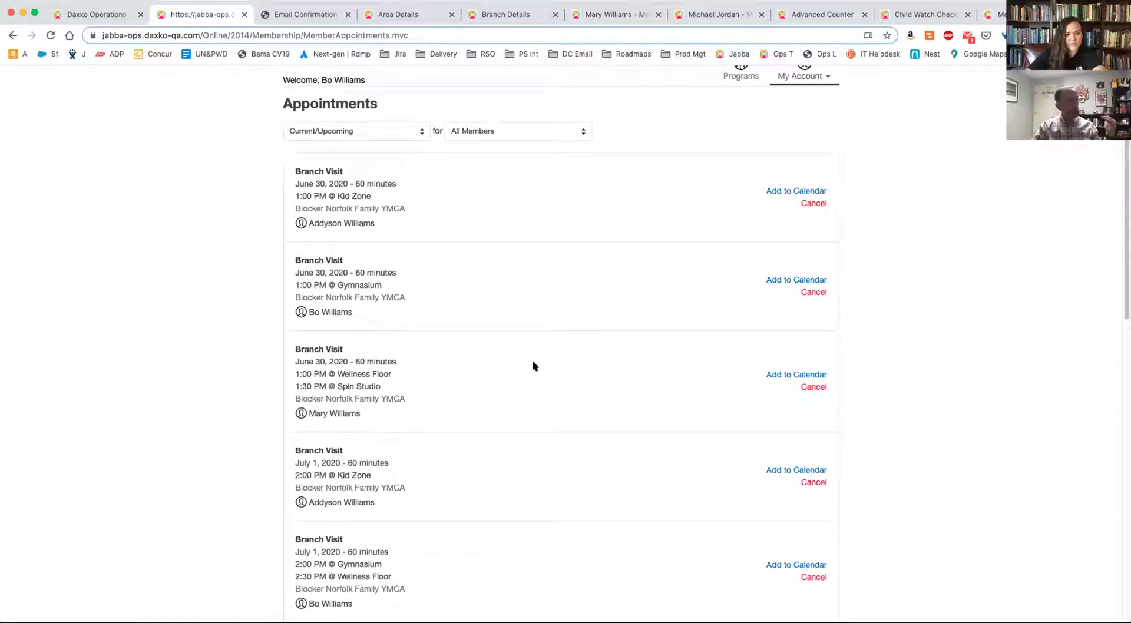
click(814, 293)
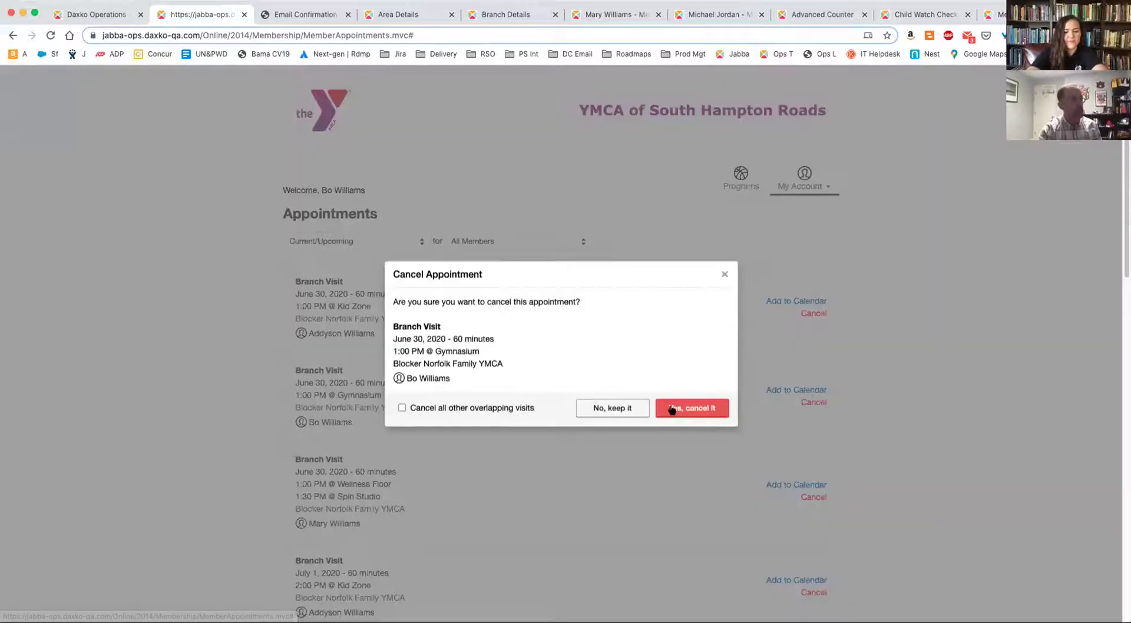
click(482, 412)
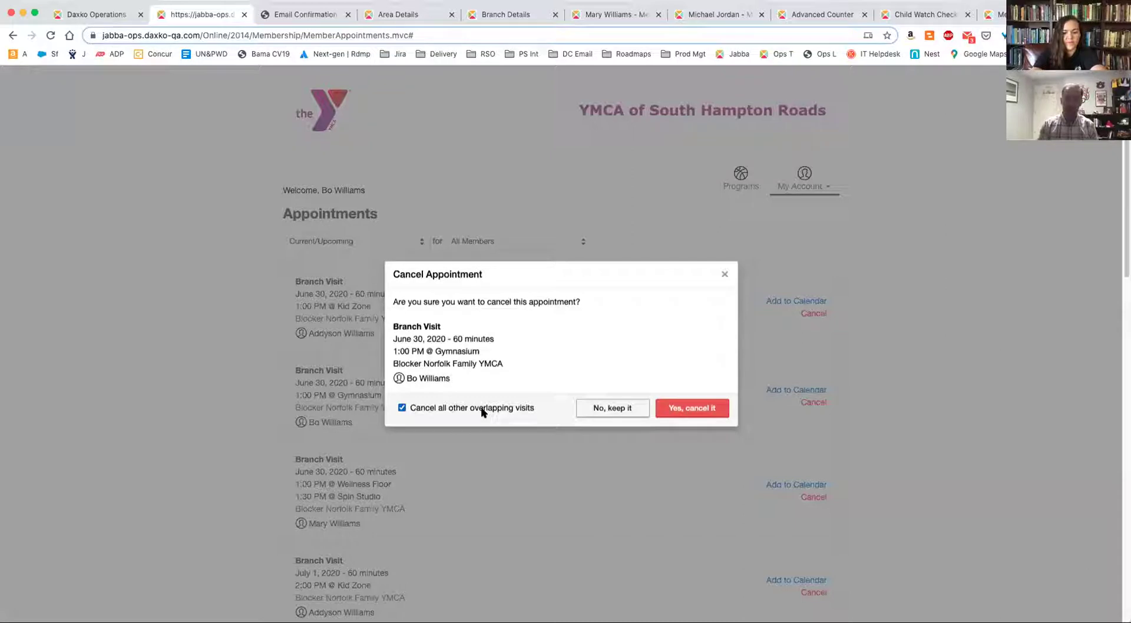
click(683, 407)
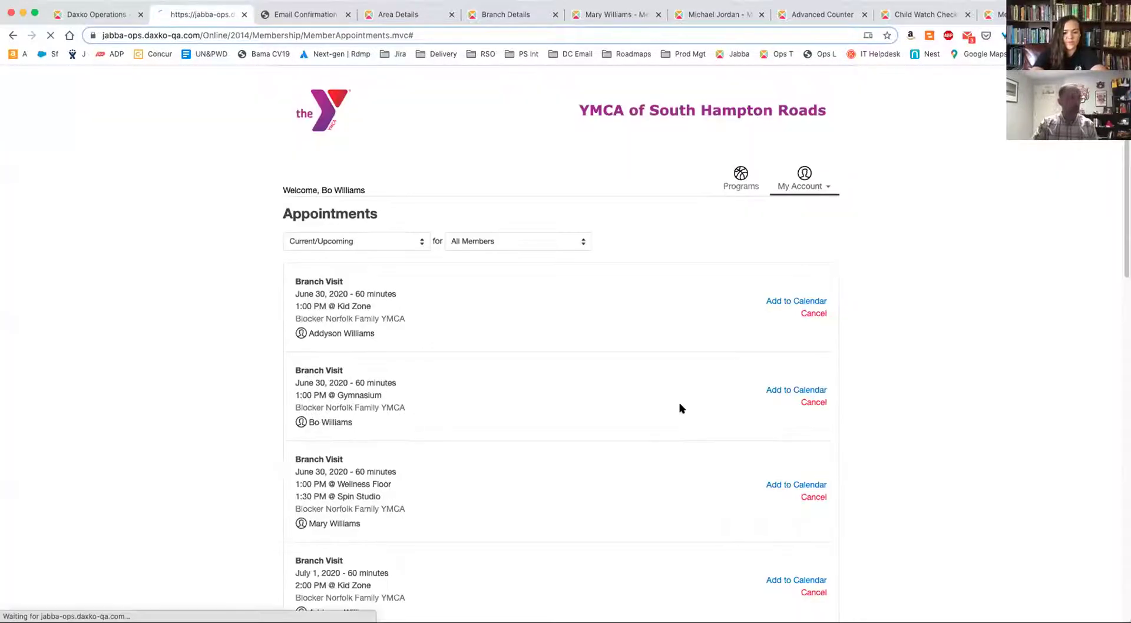
View the sample confirmation email, then bring up the Outdoor Pool Edit Area page.
click(302, 17)
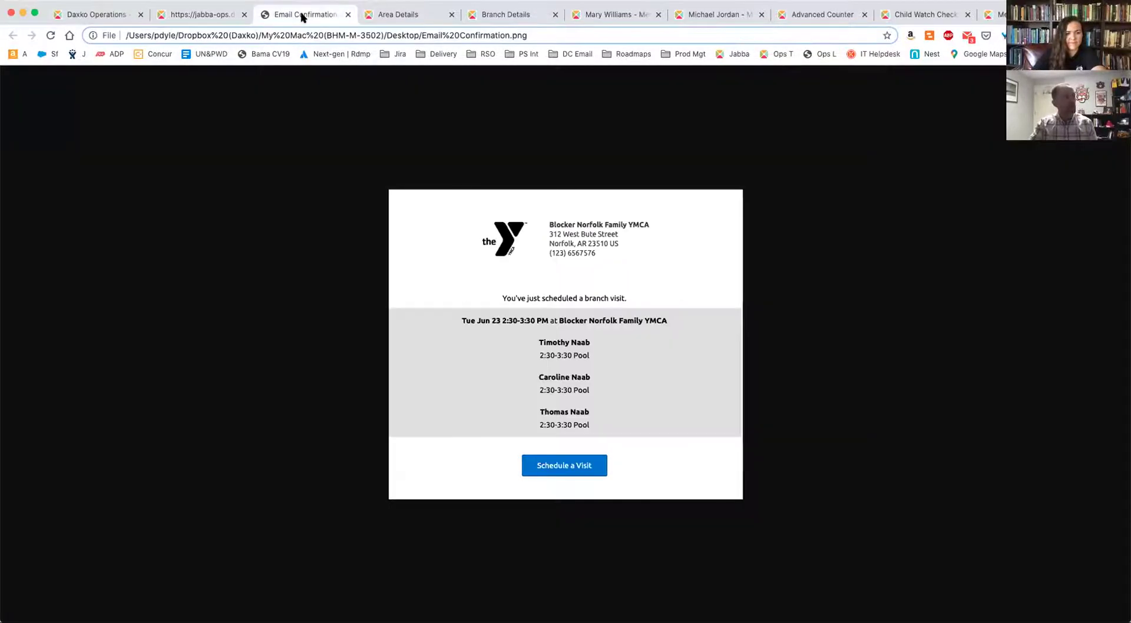
click(386, 12)
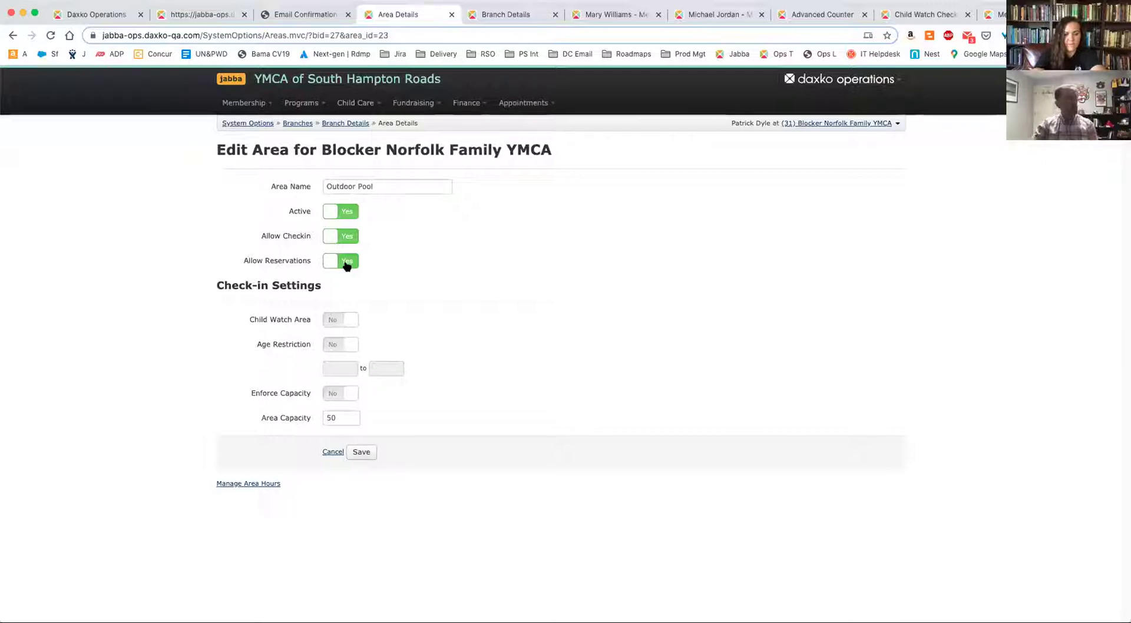
Save the Outdoor Pool area and view its hours: 5:00–11:00 AM and 11:30 AM–9:30 PM.
click(361, 451)
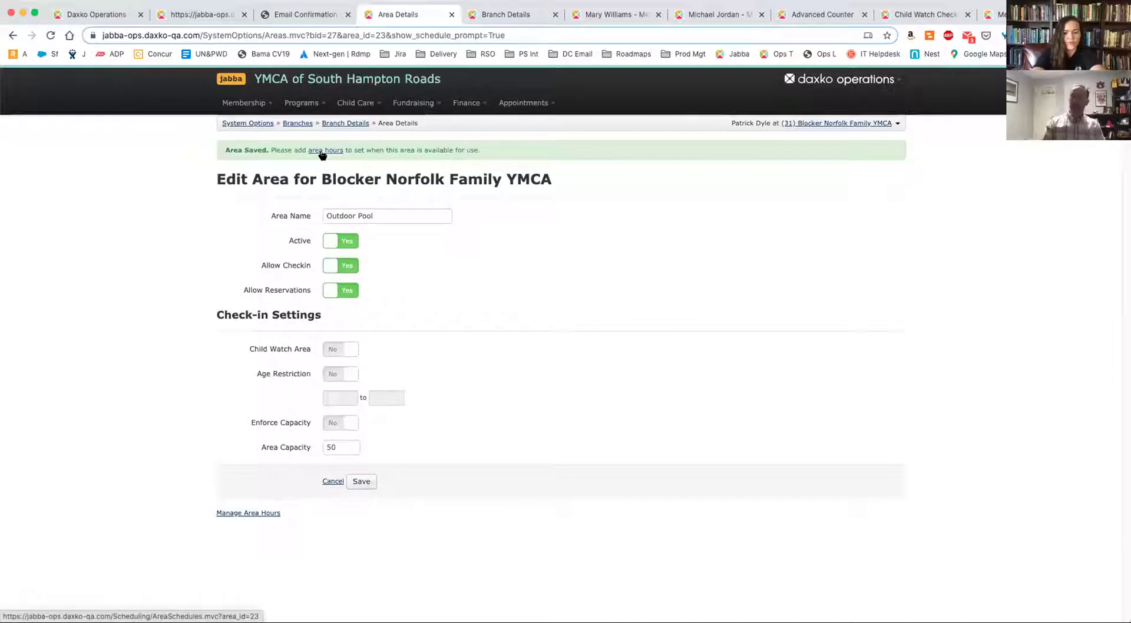
click(322, 152)
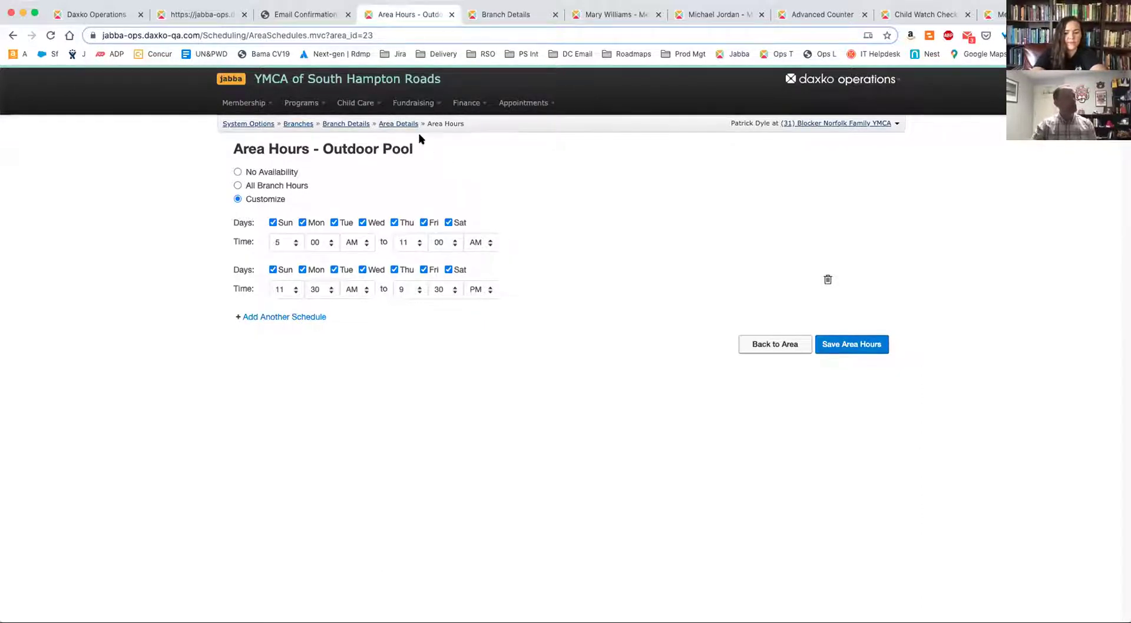
Return from the Outdoor Pool hours to its Edit Area page showing capacity 50.
click(401, 124)
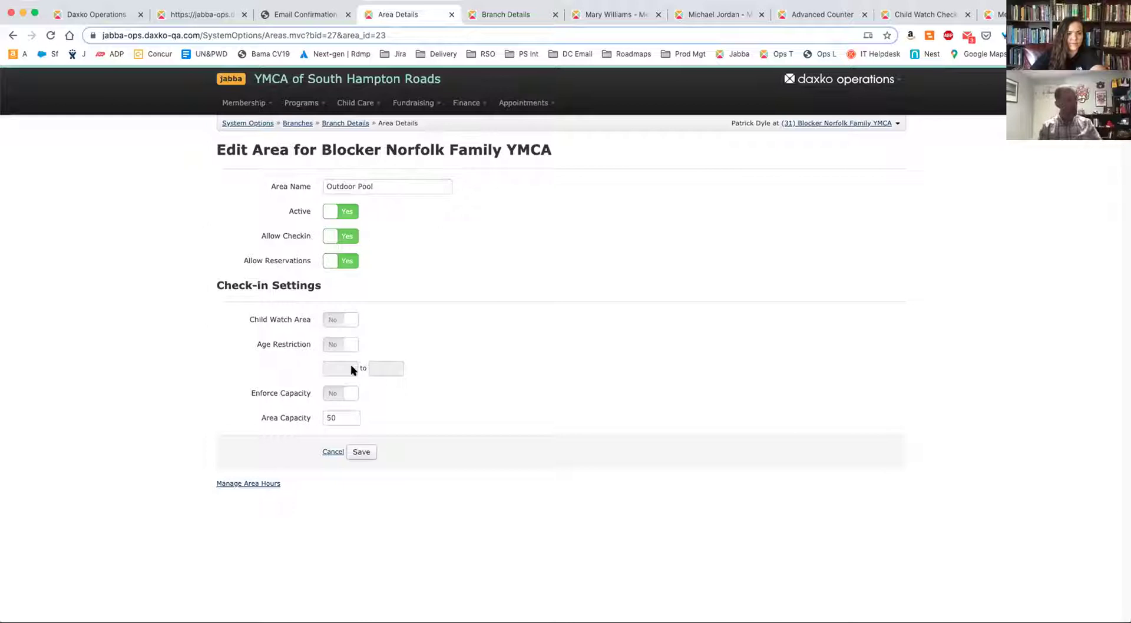
Enable Outdoor Pool capacity enforcement, then start a new Blocker Norfolk Family YMCA visit from the member portal.
click(341, 394)
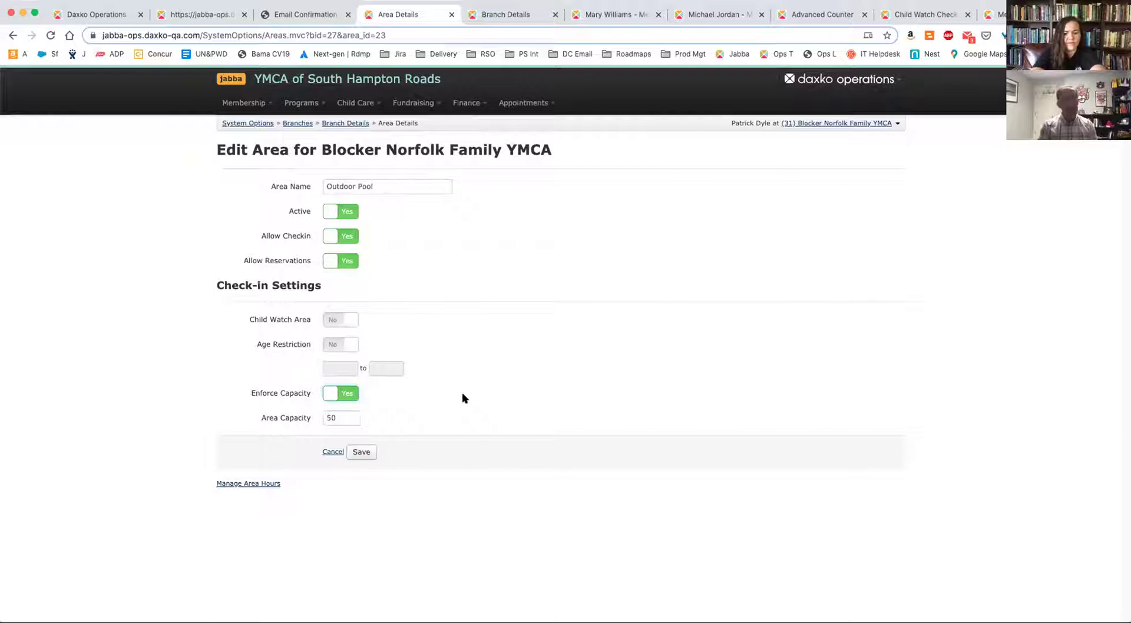
click(505, 13)
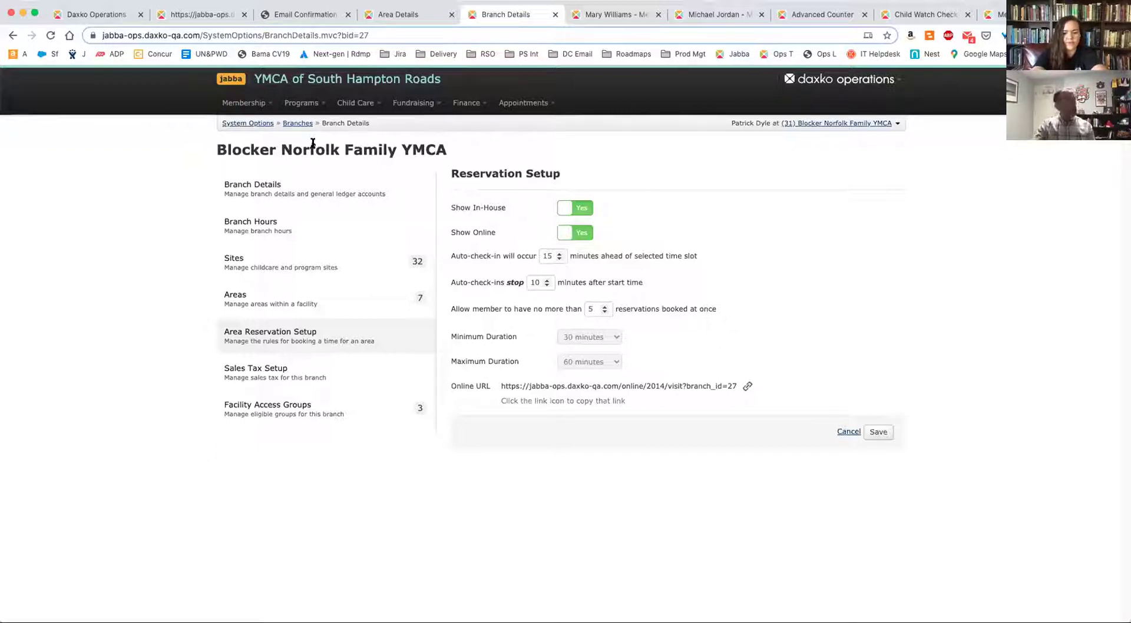
click(202, 16)
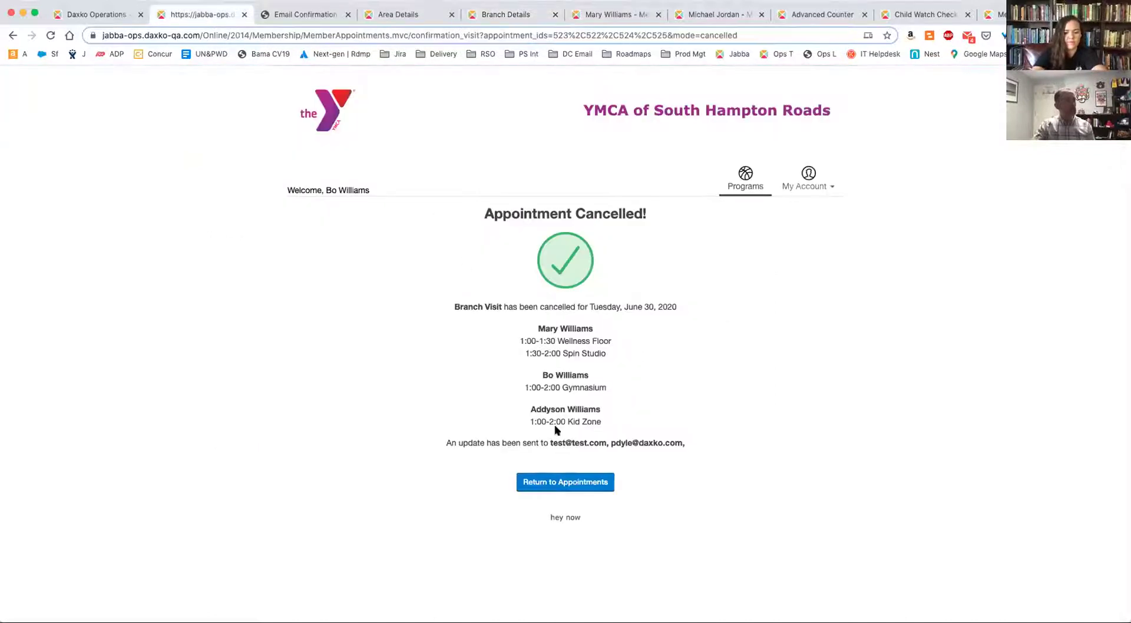
click(573, 484)
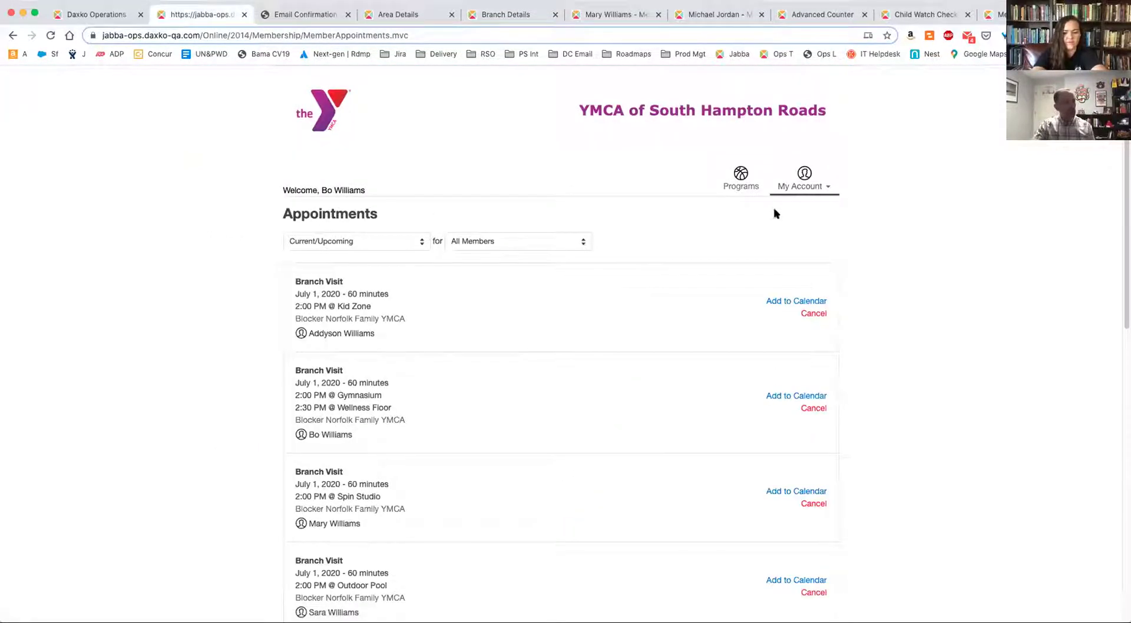
click(819, 186)
click(792, 370)
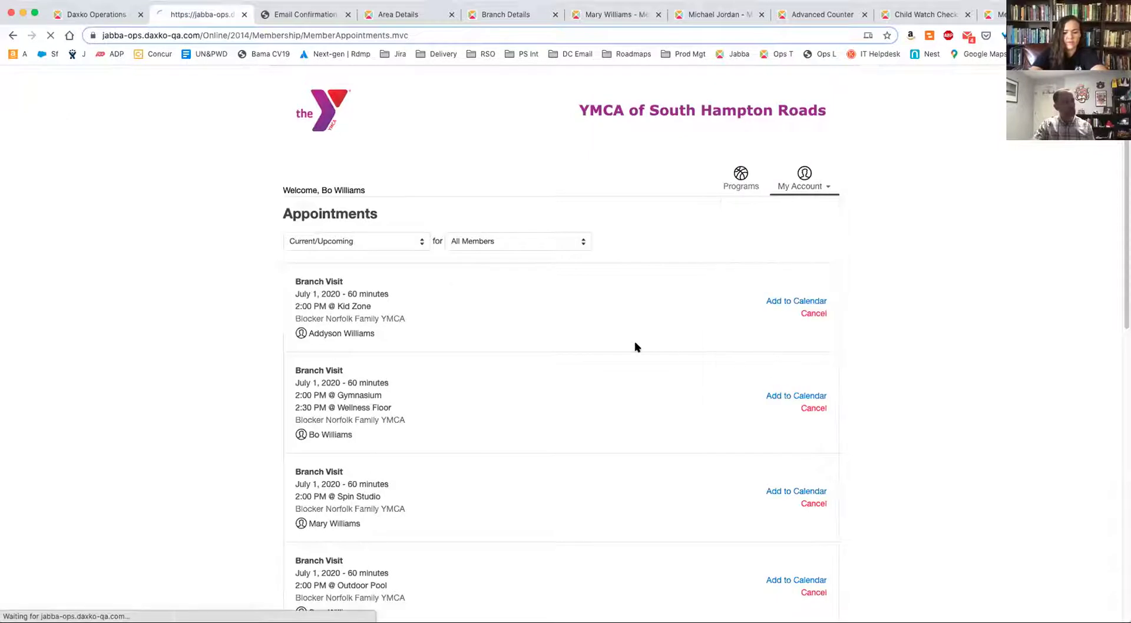
click(778, 477)
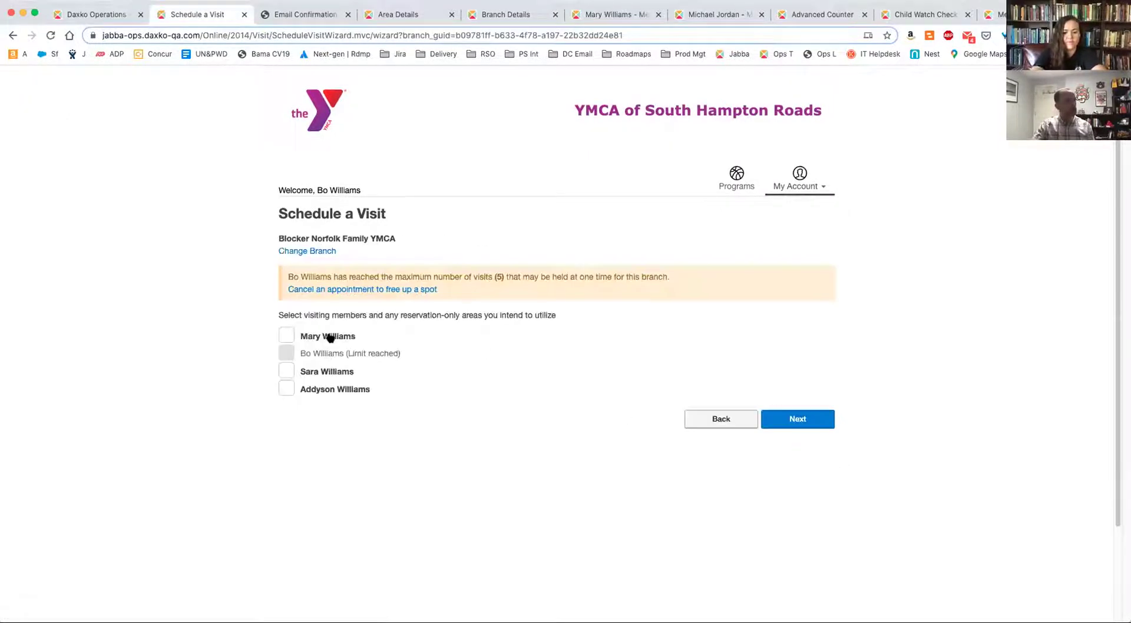
Select the primary member with Gymnasium and advance to the visit date-and-time step.
click(331, 338)
click(354, 353)
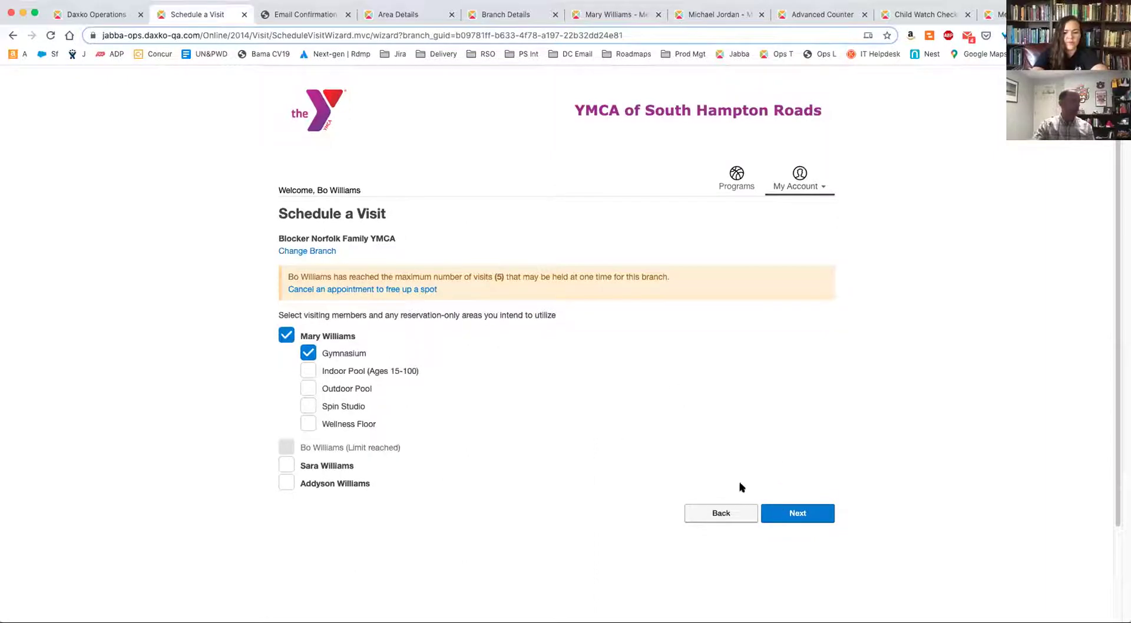
click(796, 513)
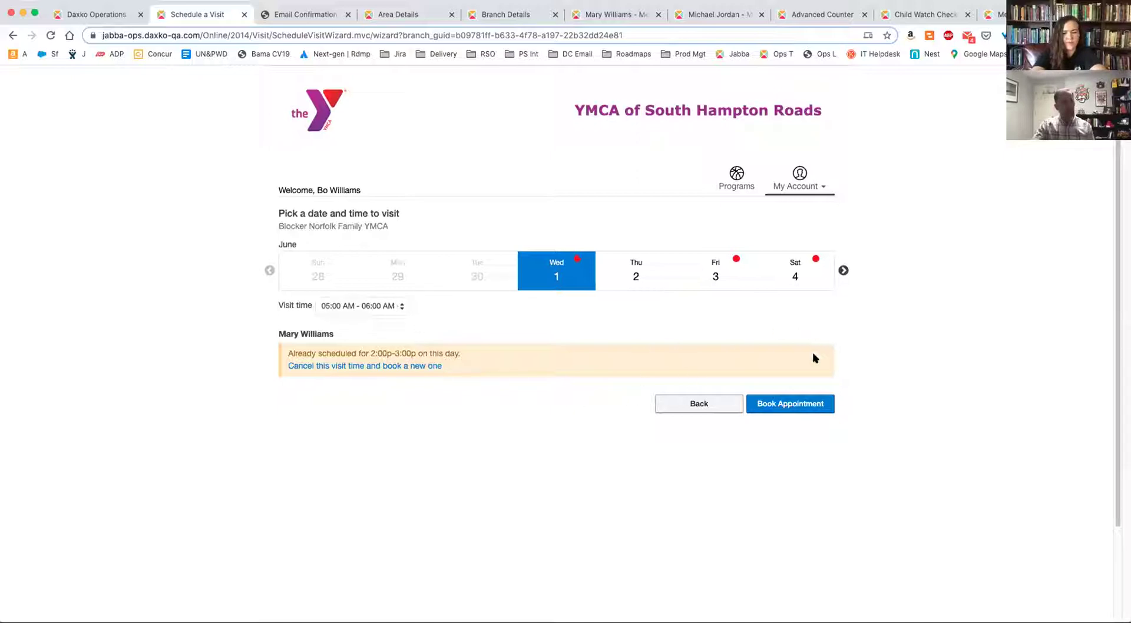
Switch to the Branch Details tab to review the 5-reservation limit in Reservation Setup.
click(508, 15)
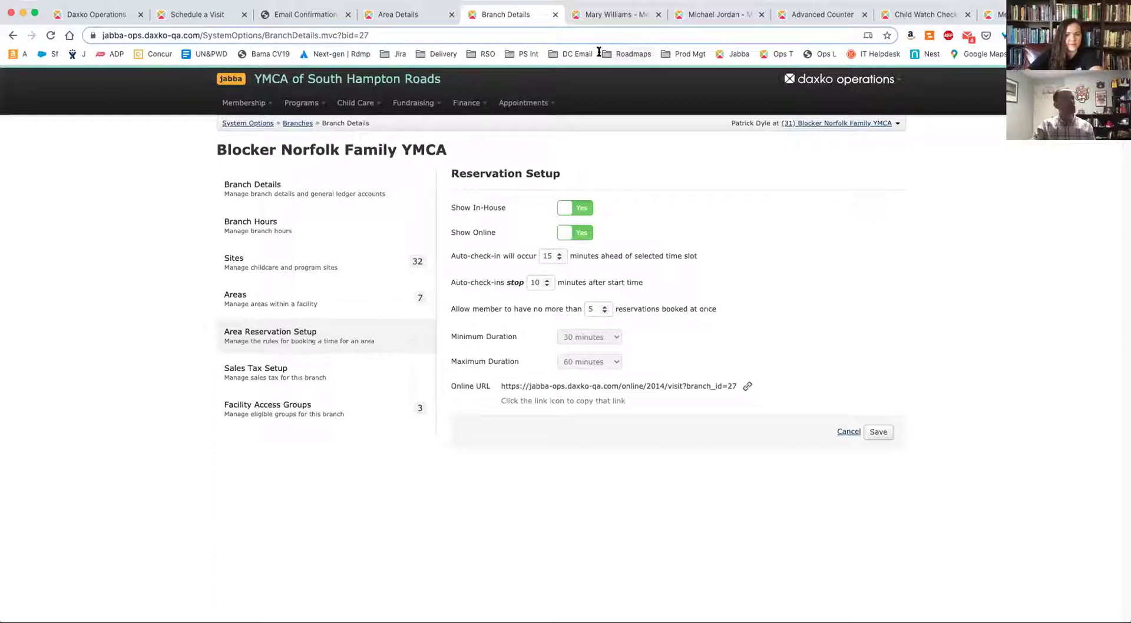
Show the primary member's record with Branch Visits on June 30, July 3 and July 4.
click(610, 15)
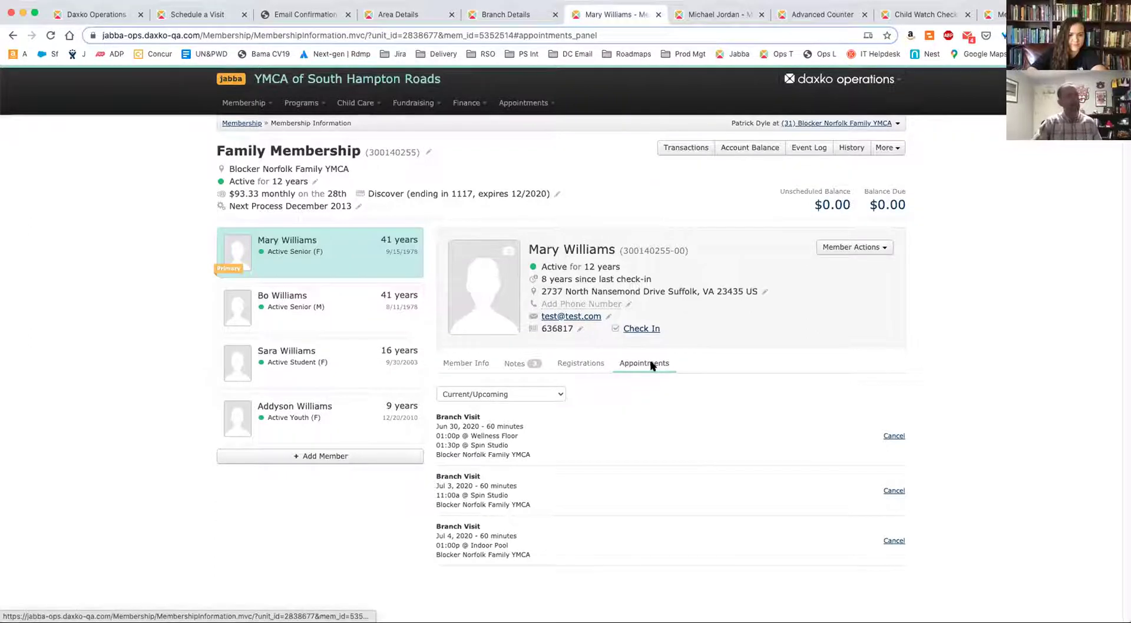
click(522, 390)
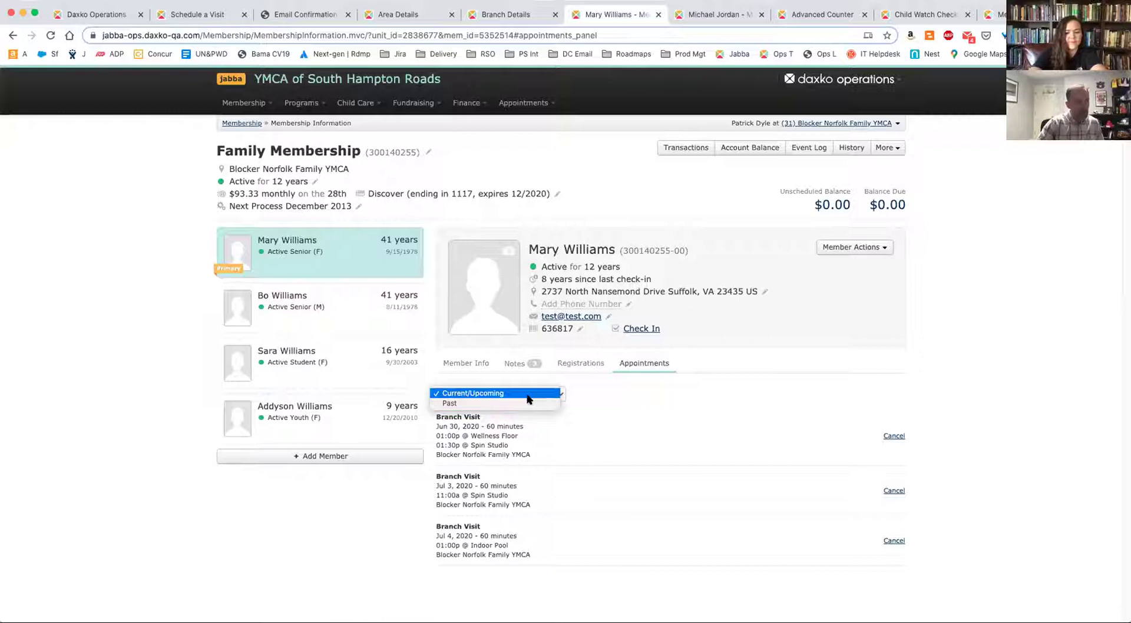
click(527, 394)
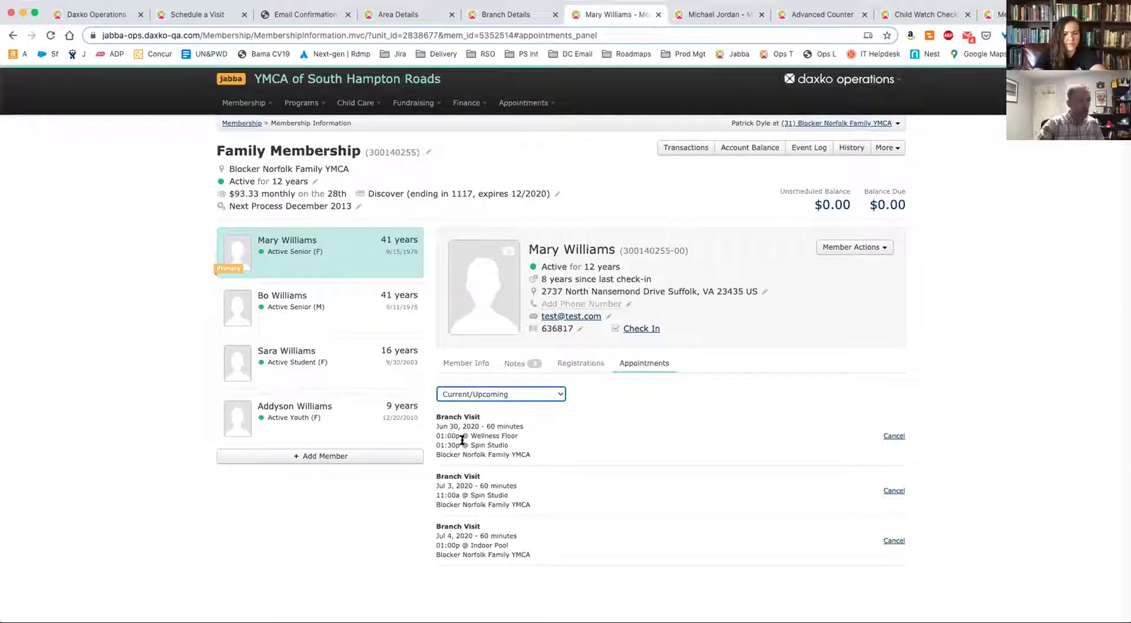
click(327, 313)
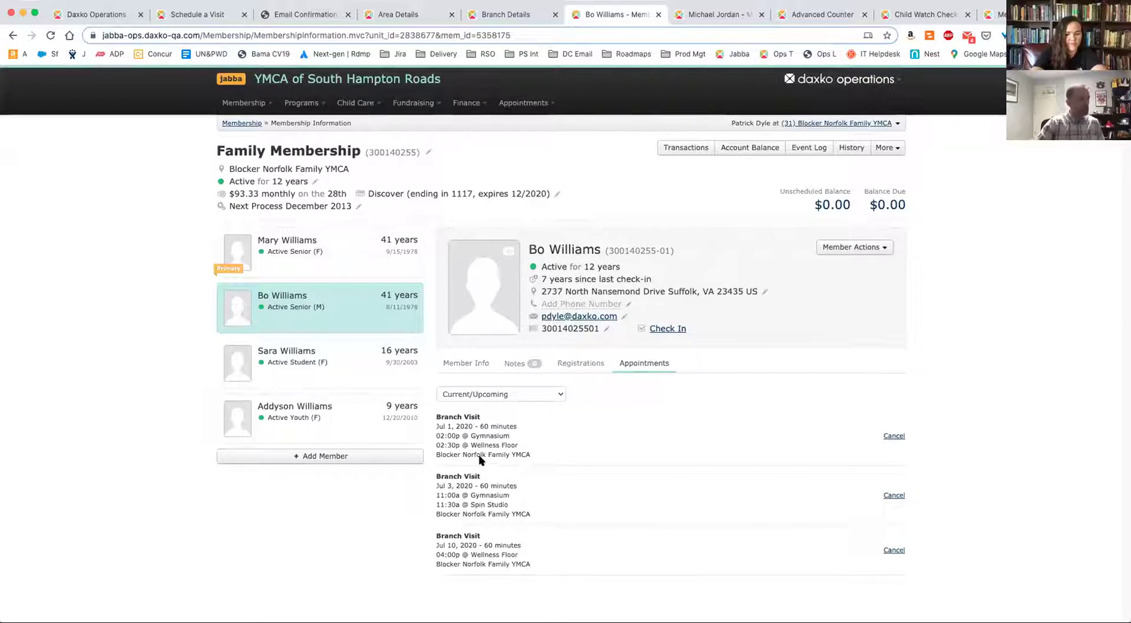
click(337, 257)
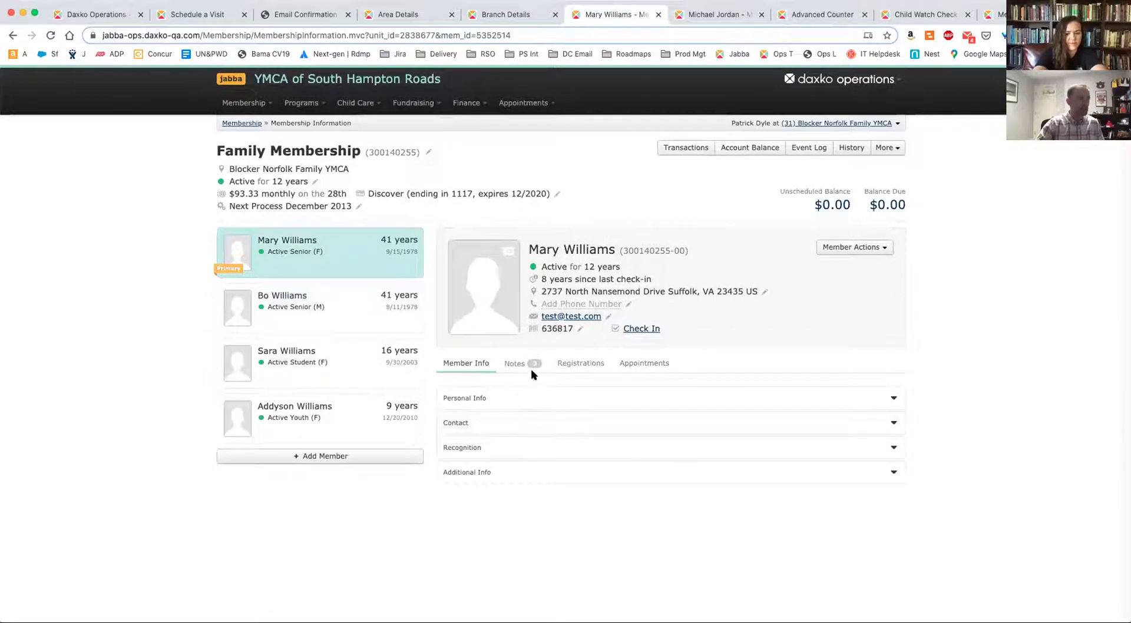
click(641, 364)
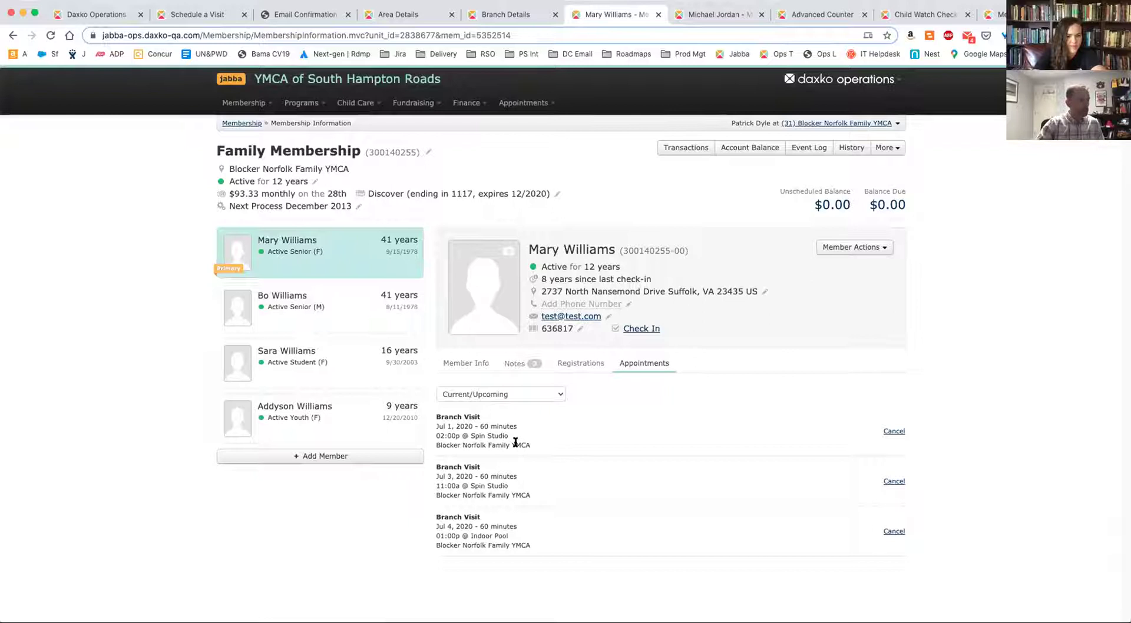
Check the primary member in at the branch and toggle modes to reveal the Areas table.
click(635, 331)
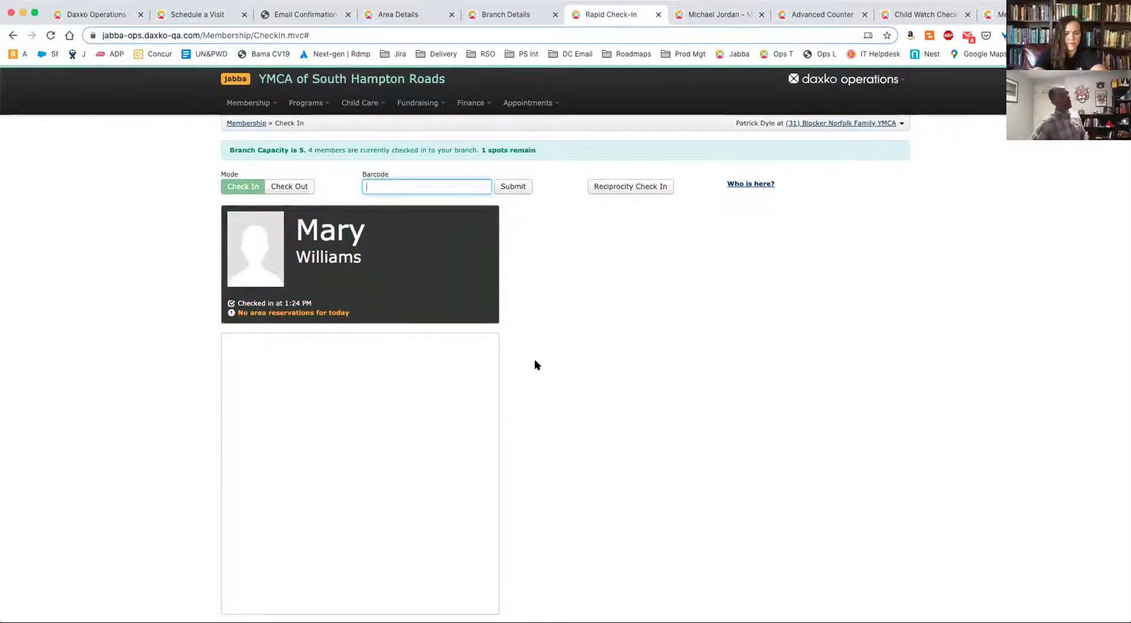
click(303, 186)
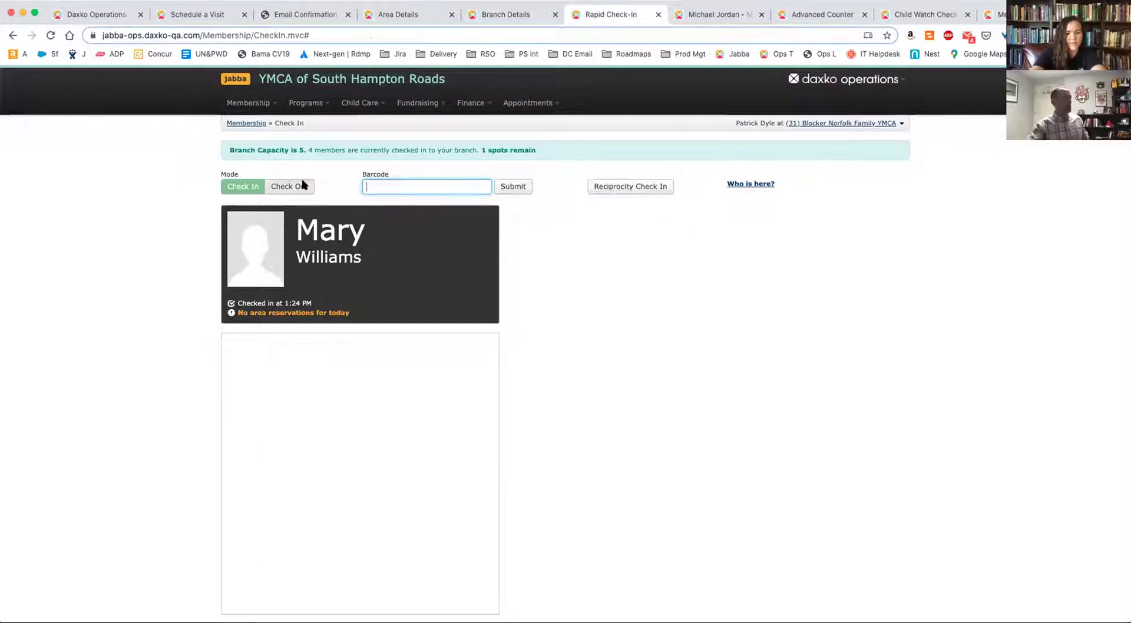
click(246, 187)
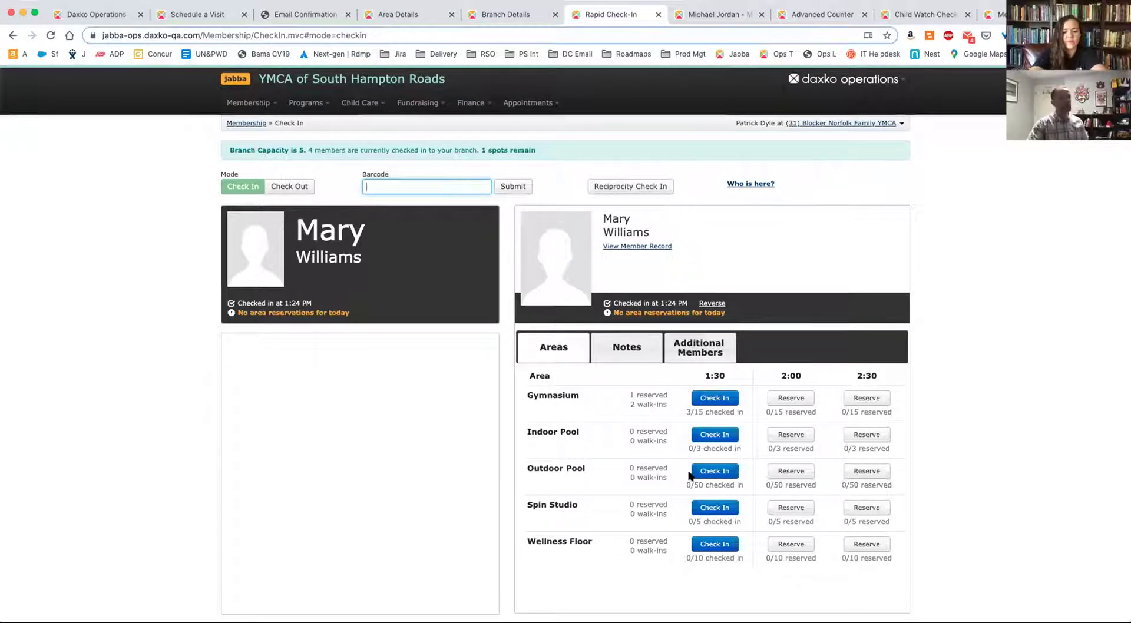
Check the primary member into the Spin Studio 1:30 slot as a walk-in.
click(707, 510)
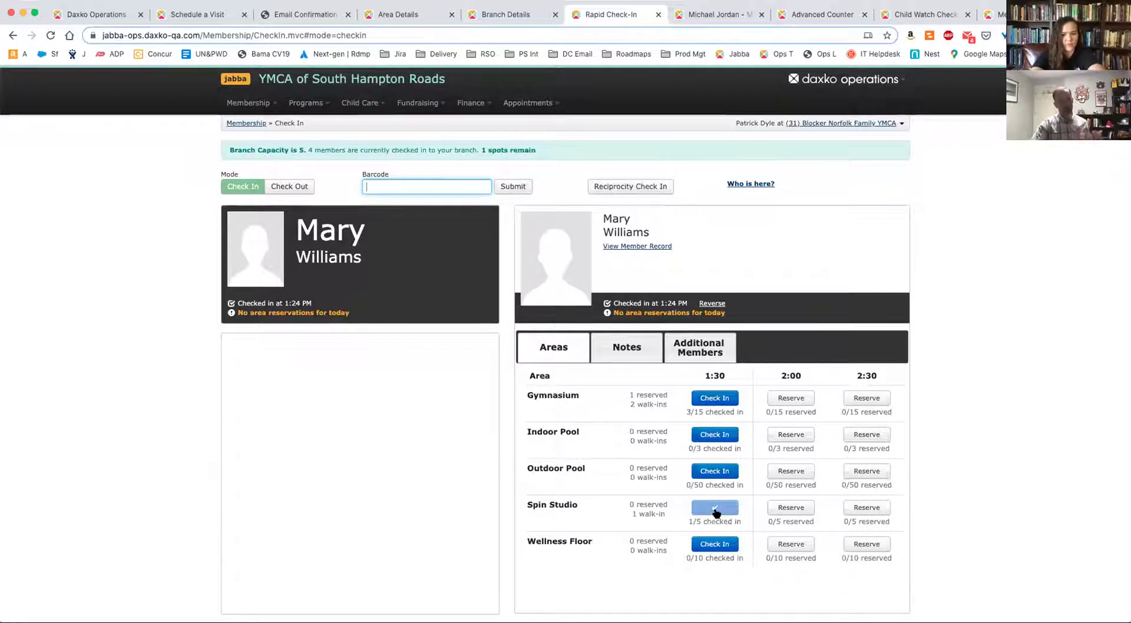
Check her into the Gymnasium at 1:30 and reserve 2:00 and 2:30 at the Outdoor Pool instead of Indoor.
click(714, 399)
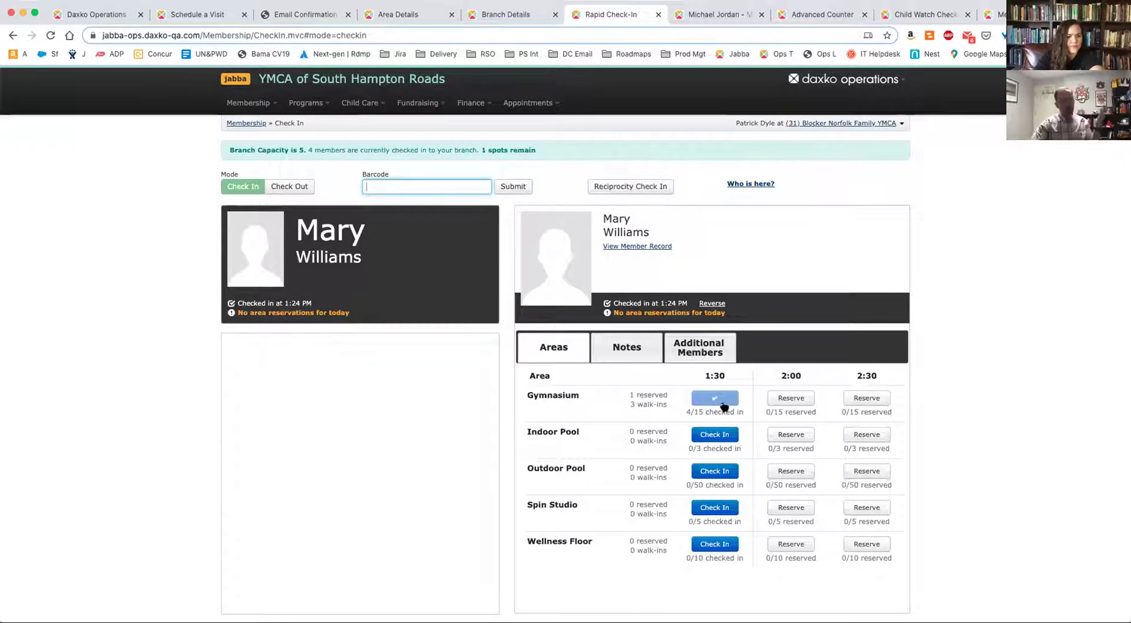
click(775, 437)
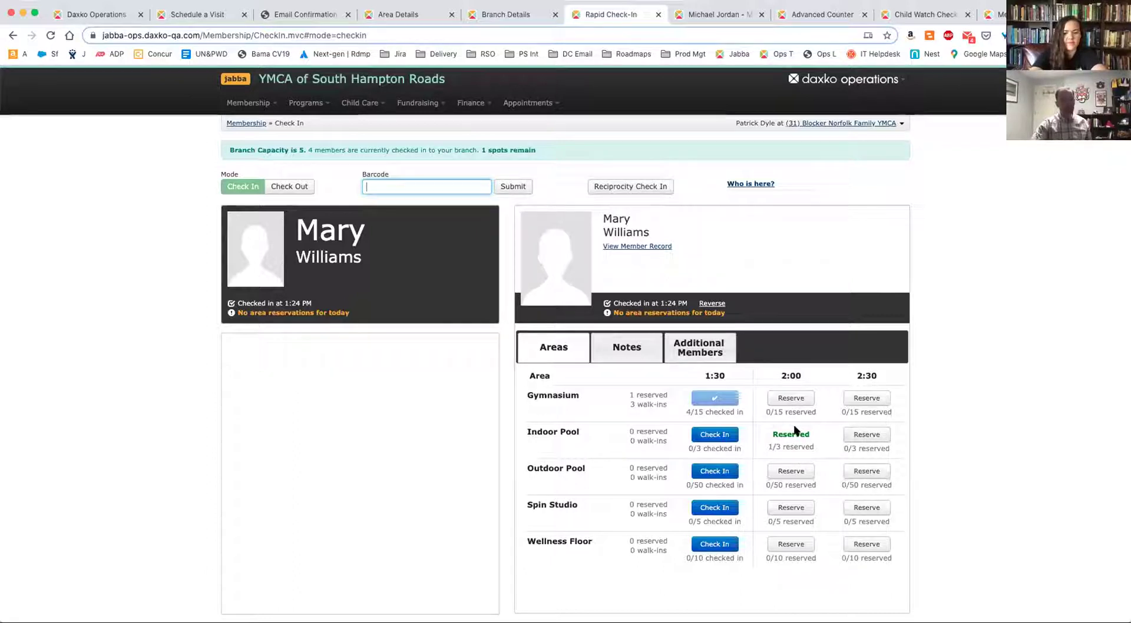
click(855, 438)
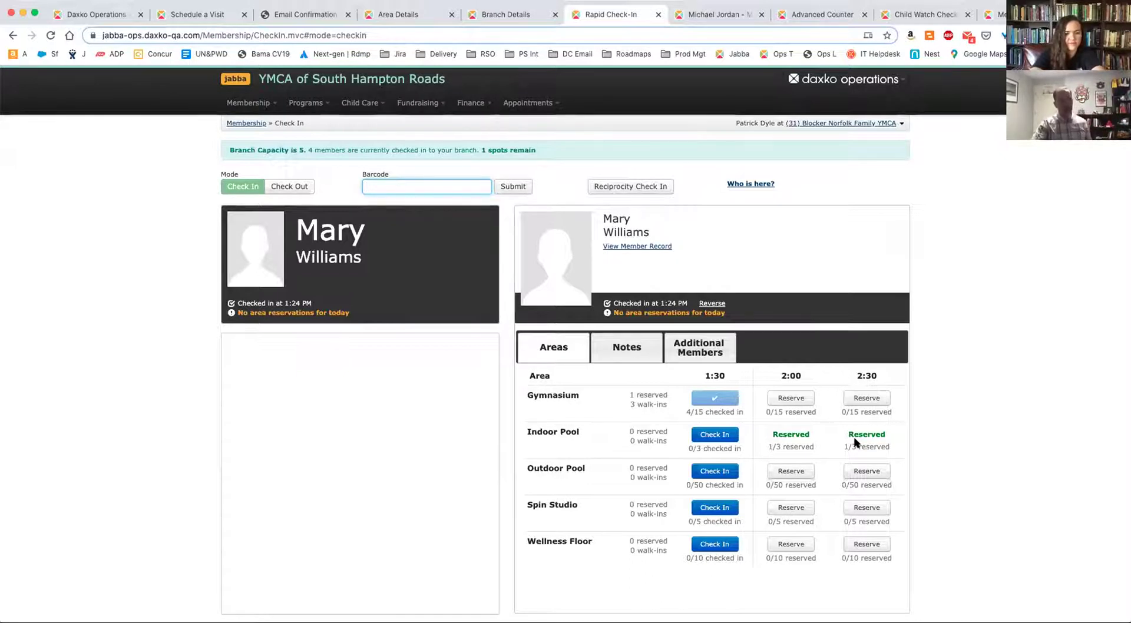
click(804, 471)
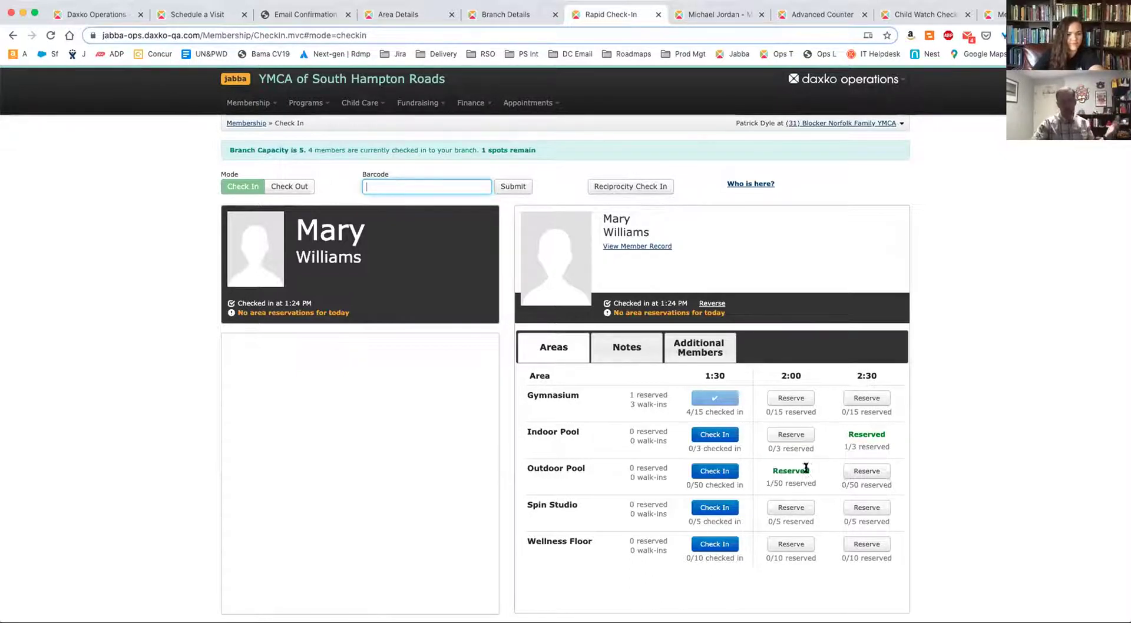
click(863, 472)
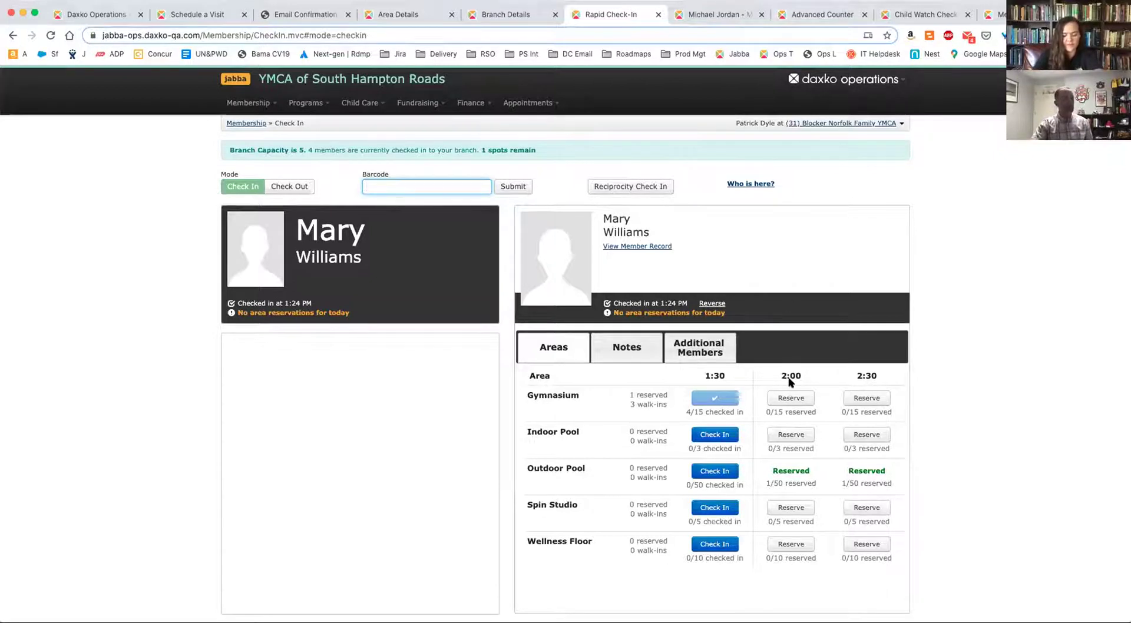
Switch to the Gymnasium Area Check-In counter listing four check-ins and 3 walk-ins.
click(822, 14)
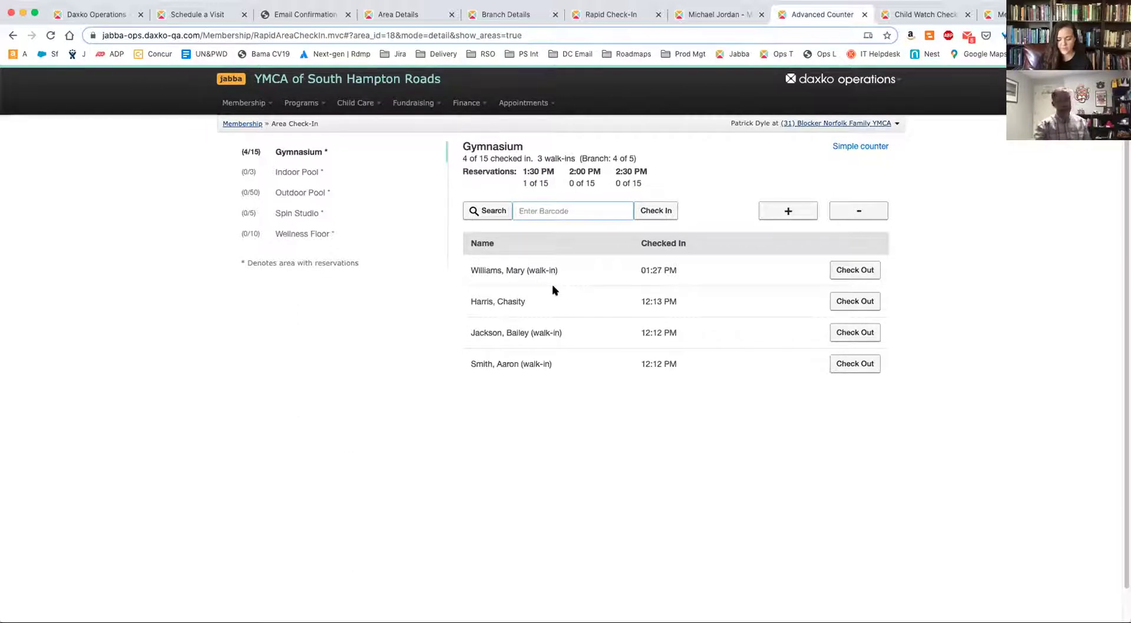
click(917, 17)
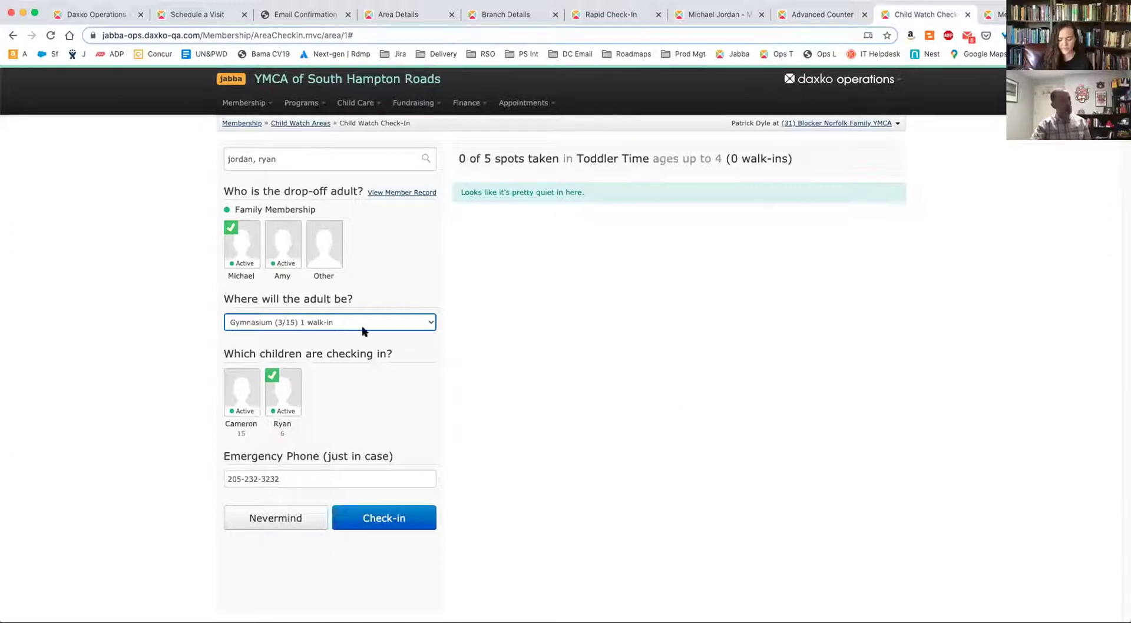
click(409, 323)
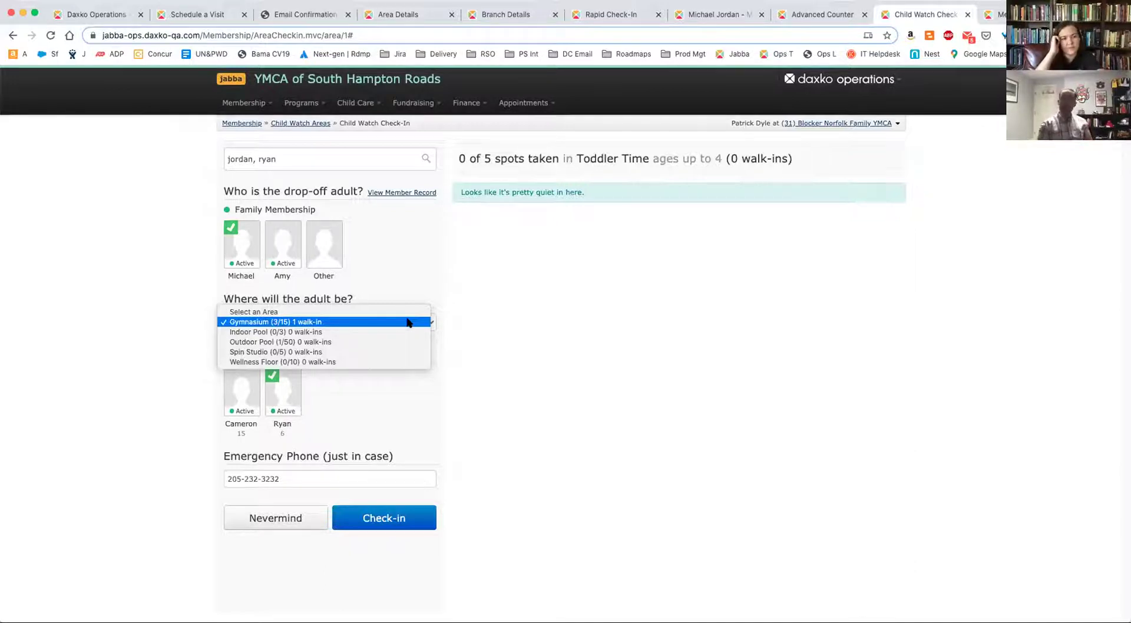
click(770, 301)
click(823, 14)
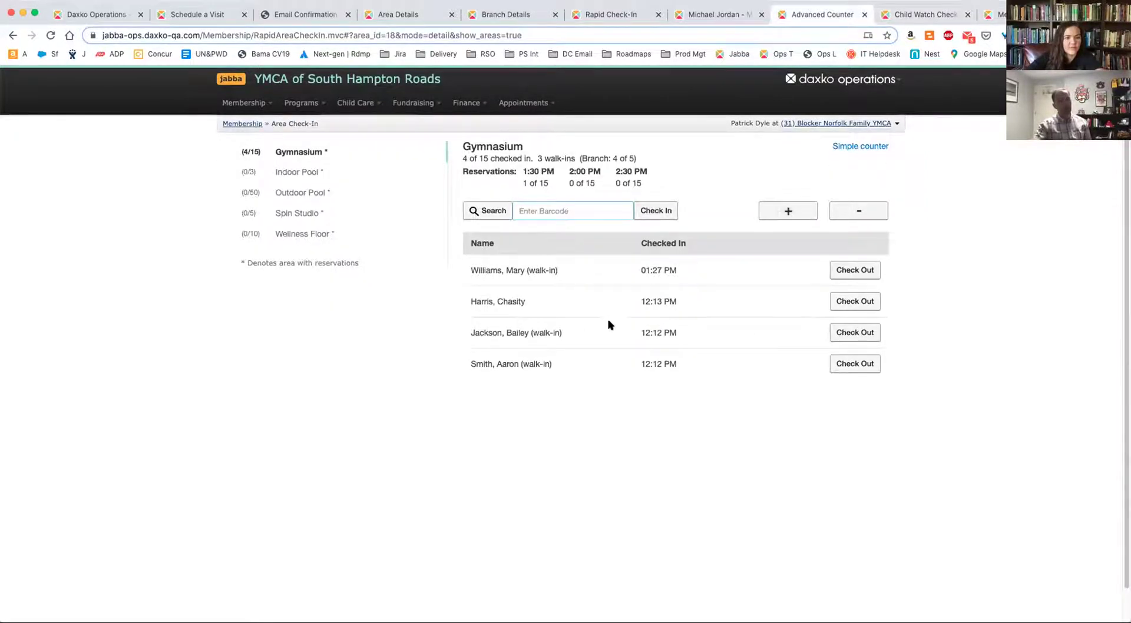
Check the drop-off adult into the Gymnasium as a walk-in and bring up Toddler Time Child Watch check-in.
click(793, 211)
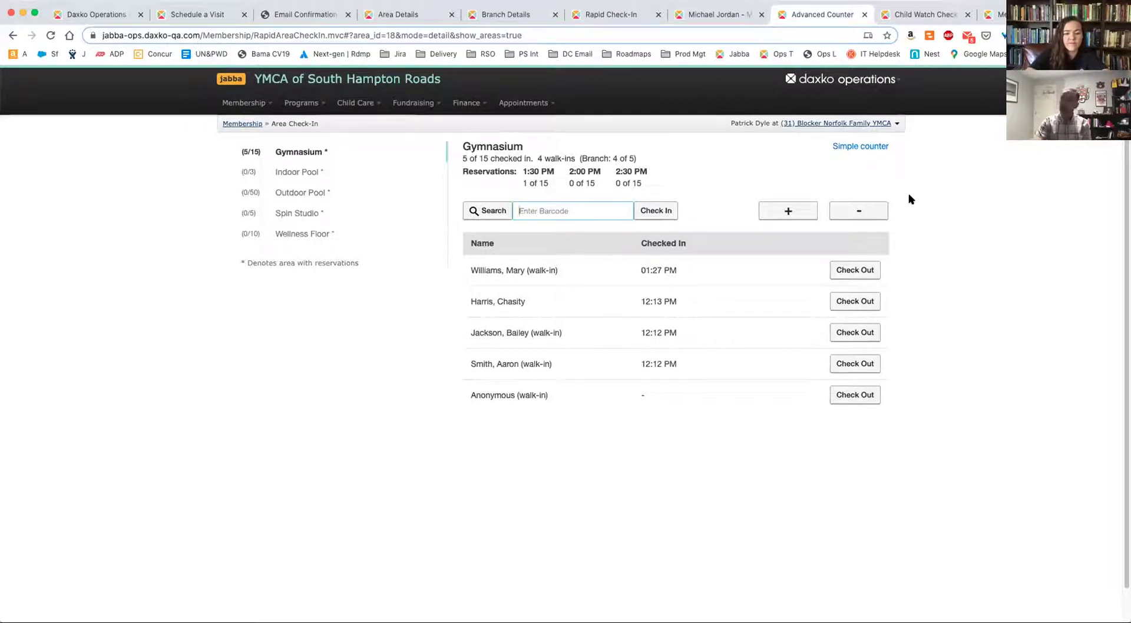
click(920, 16)
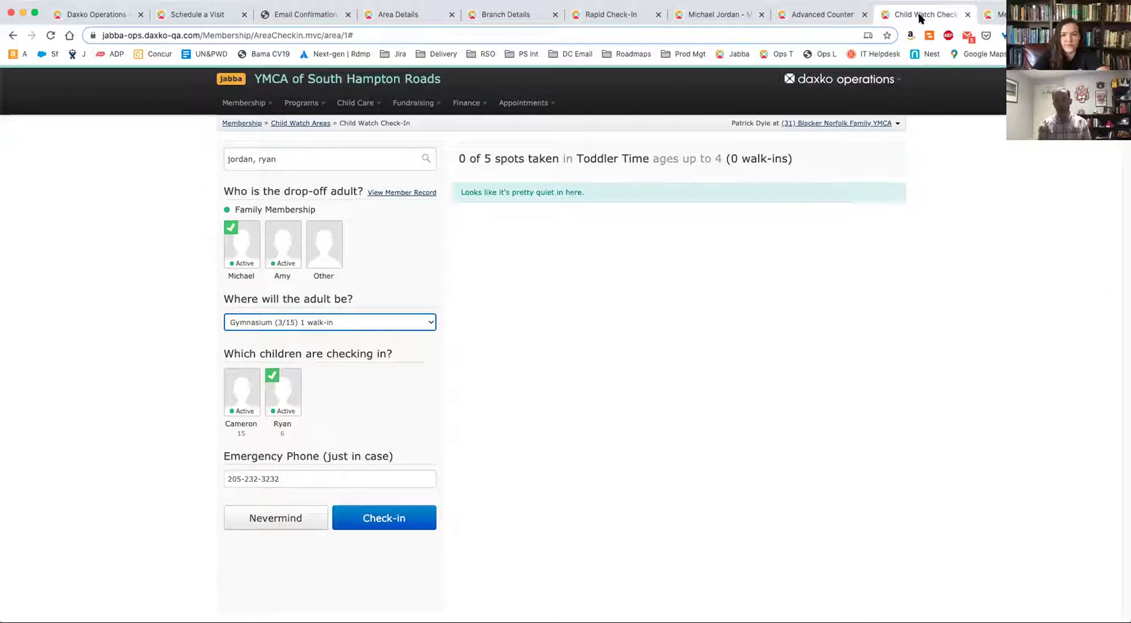
Return to the Family Membership record listing all four family members.
click(764, 362)
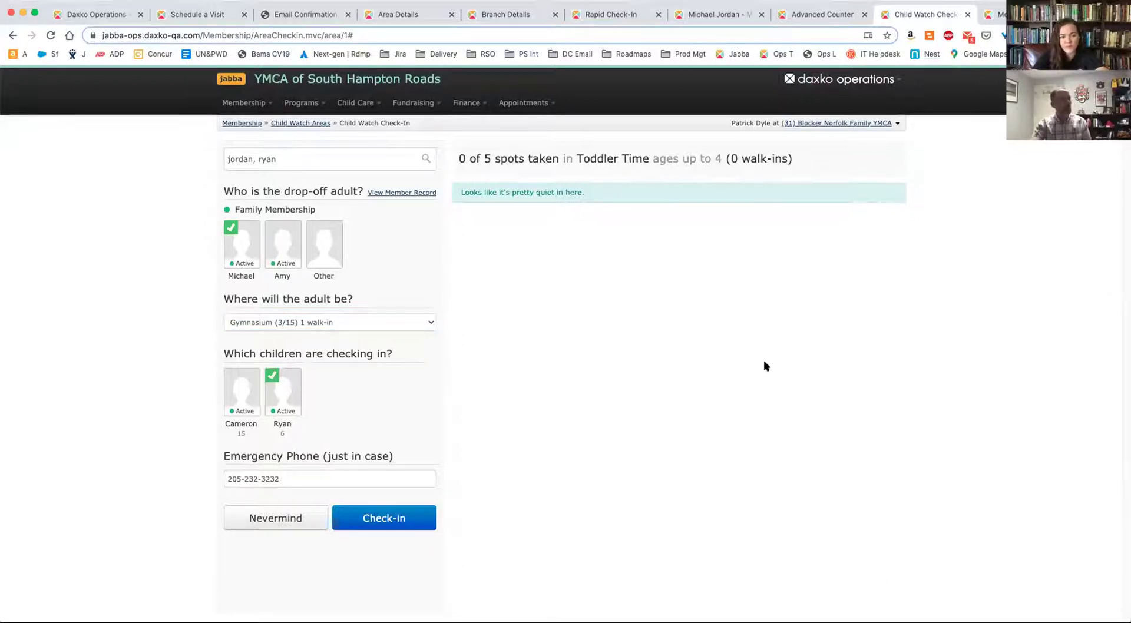
click(706, 15)
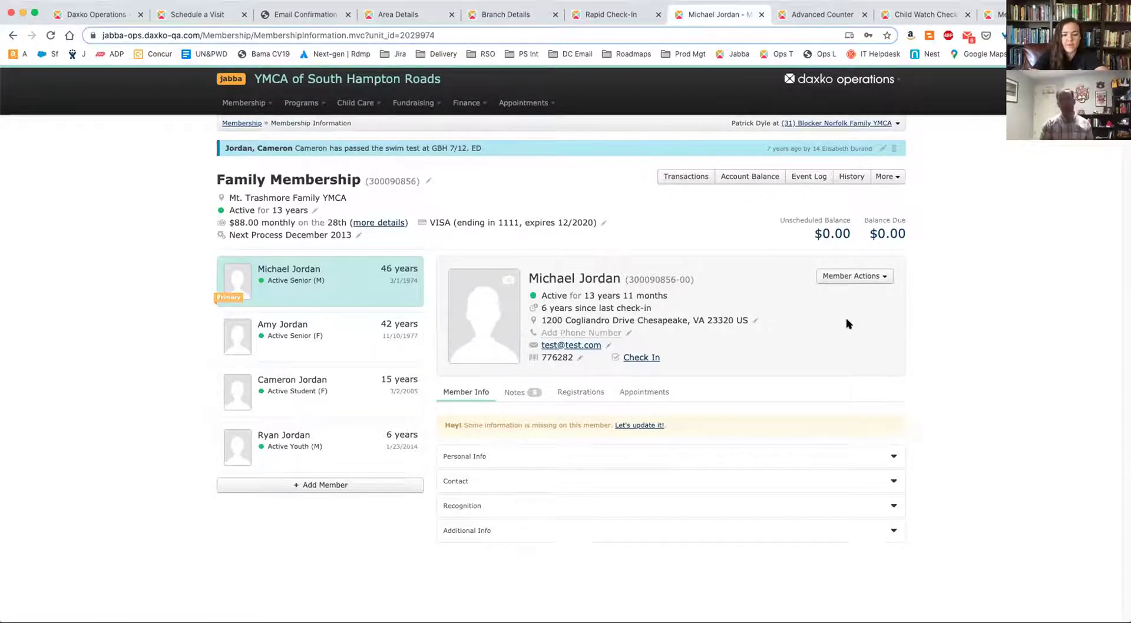
Start a visit for the primary member at Blocker Norfolk Family YMCA with Gymnasium selected.
click(847, 279)
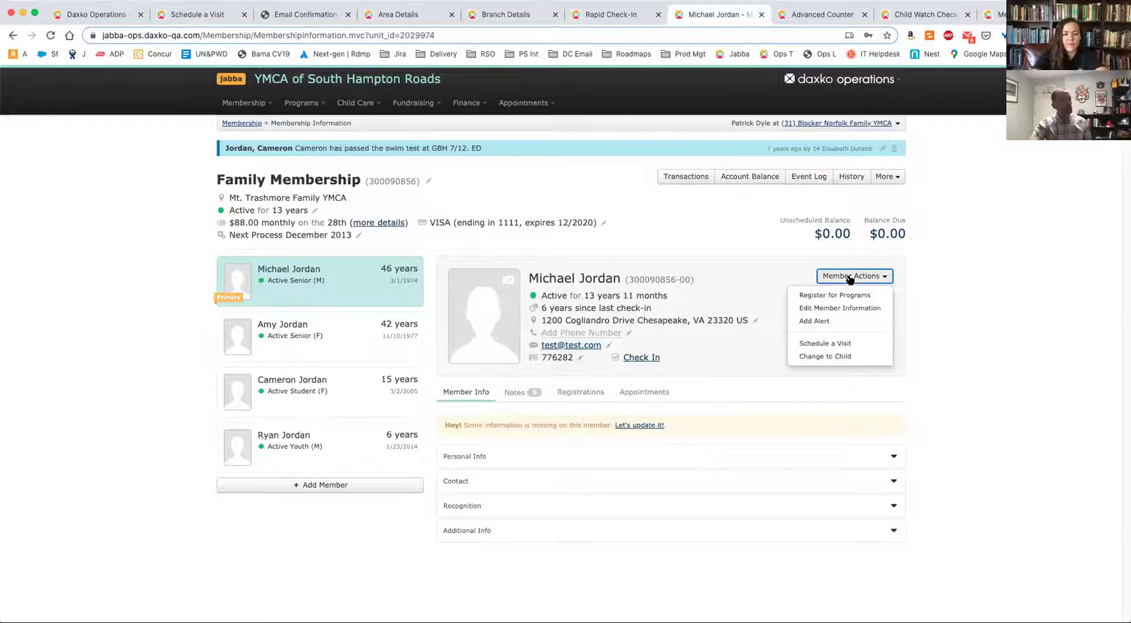
click(848, 343)
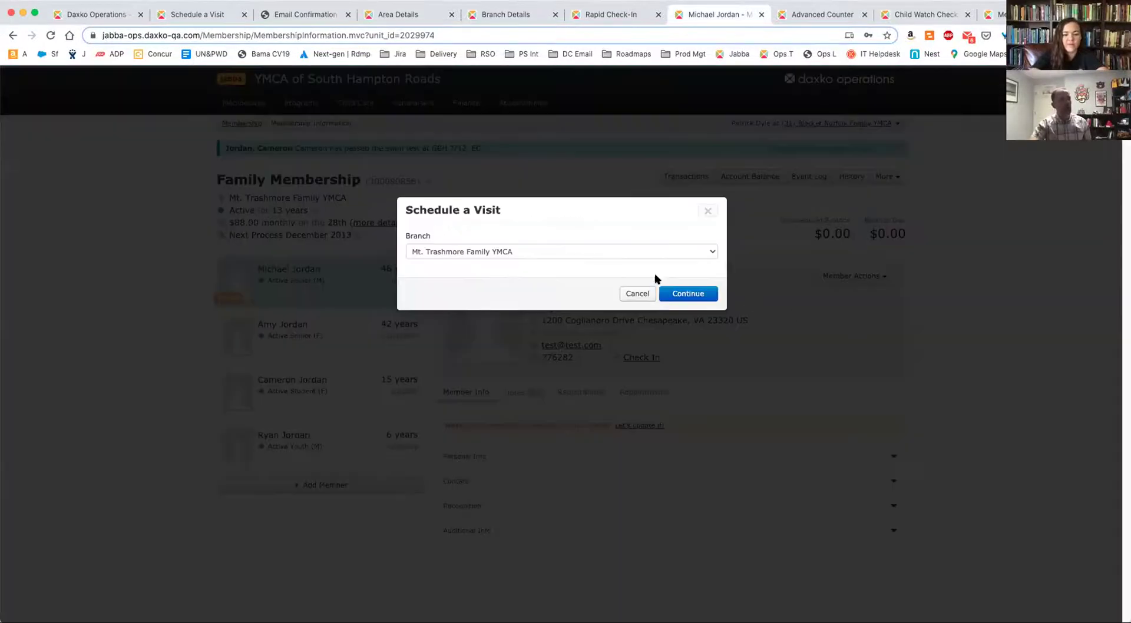
click(576, 251)
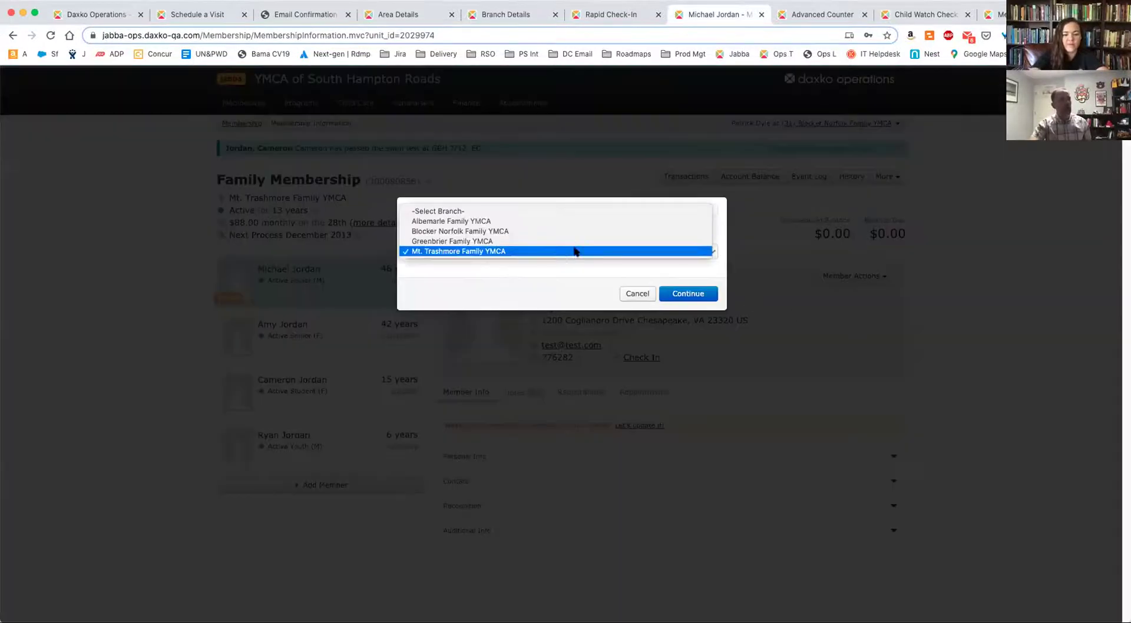
click(479, 231)
click(672, 296)
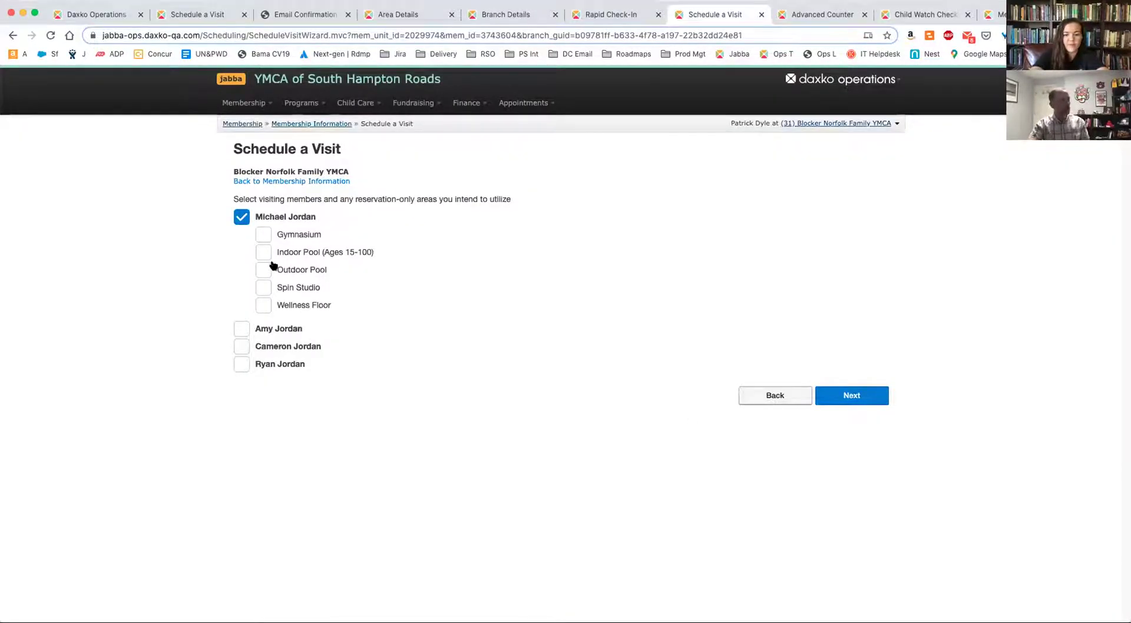
click(263, 239)
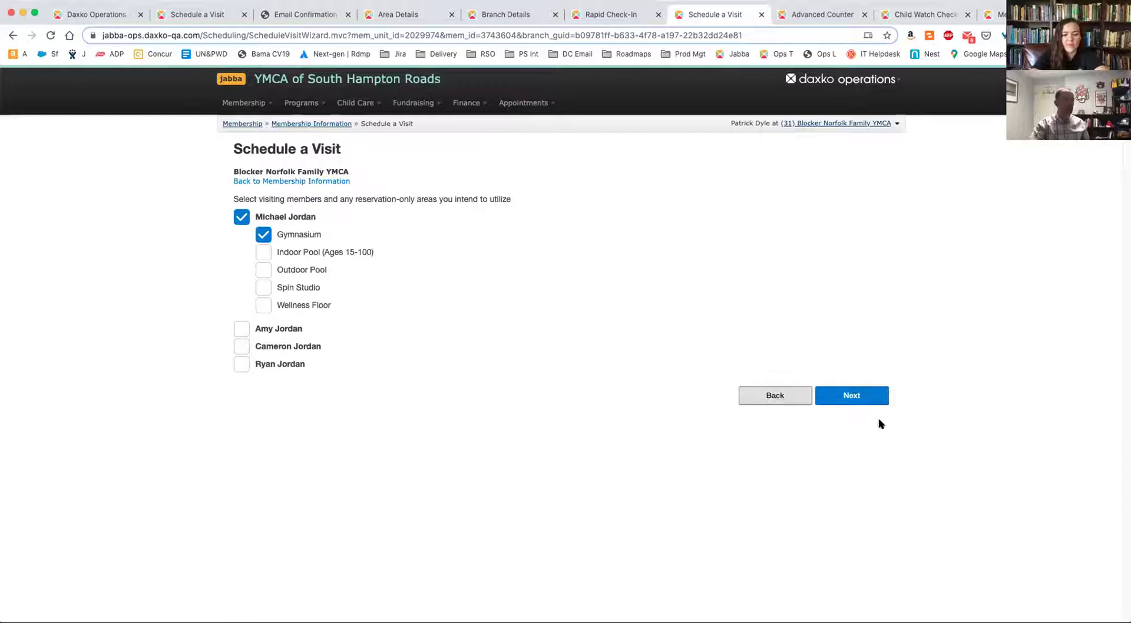
click(857, 393)
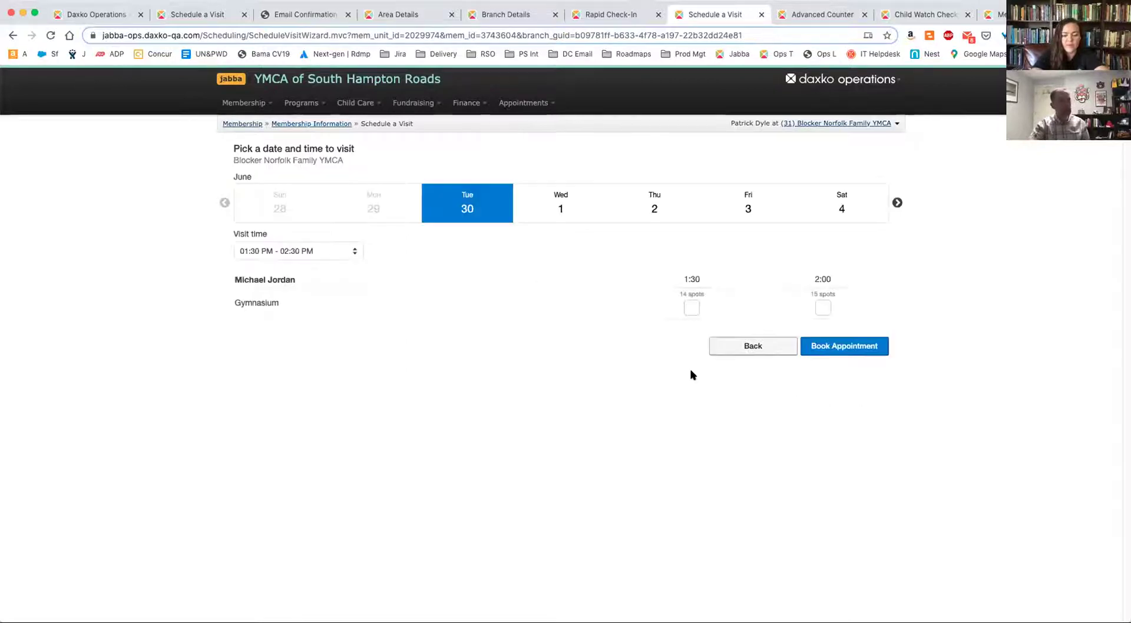
Book Saturday the 4th, 02:00–03:00 PM, reserving the 2:00 and 2:30 Gymnasium slots.
click(334, 252)
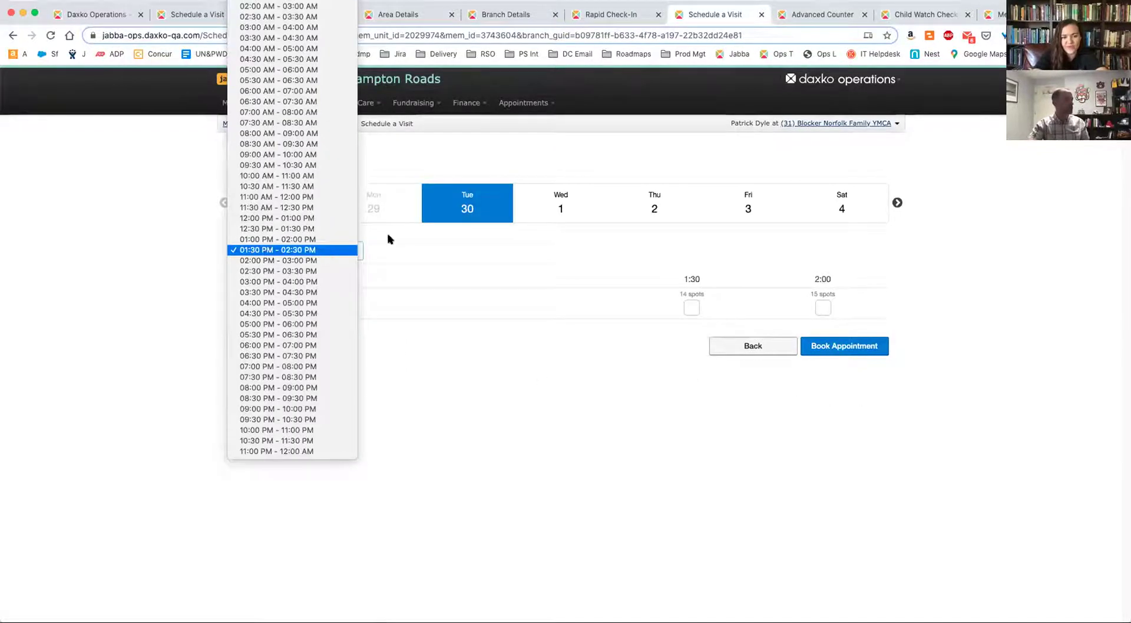
click(851, 204)
click(851, 203)
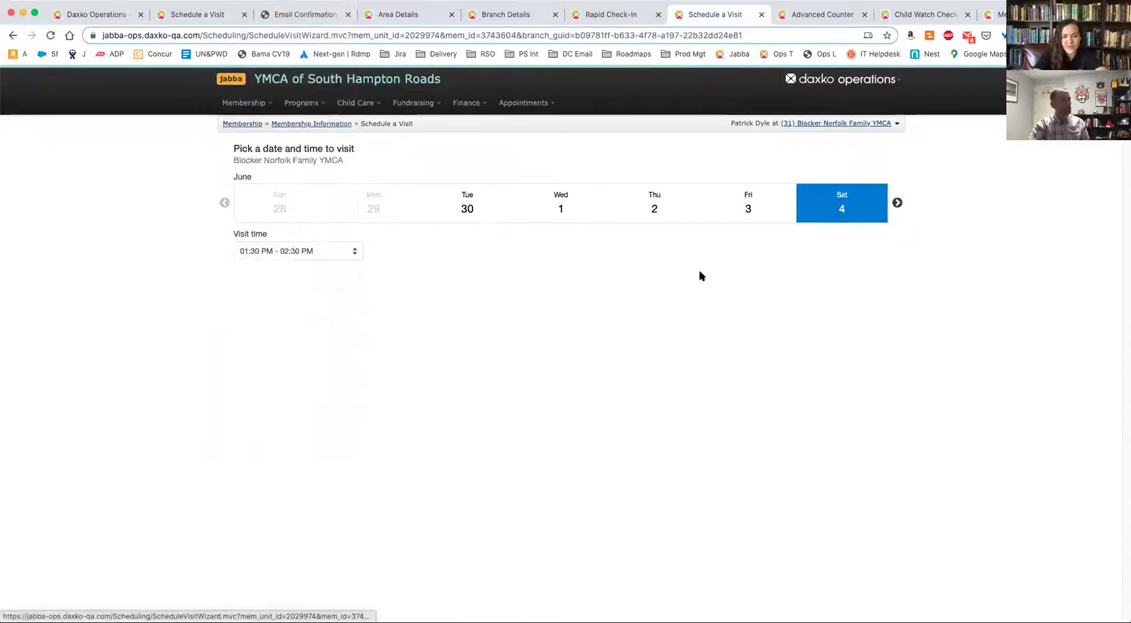
click(293, 253)
click(293, 260)
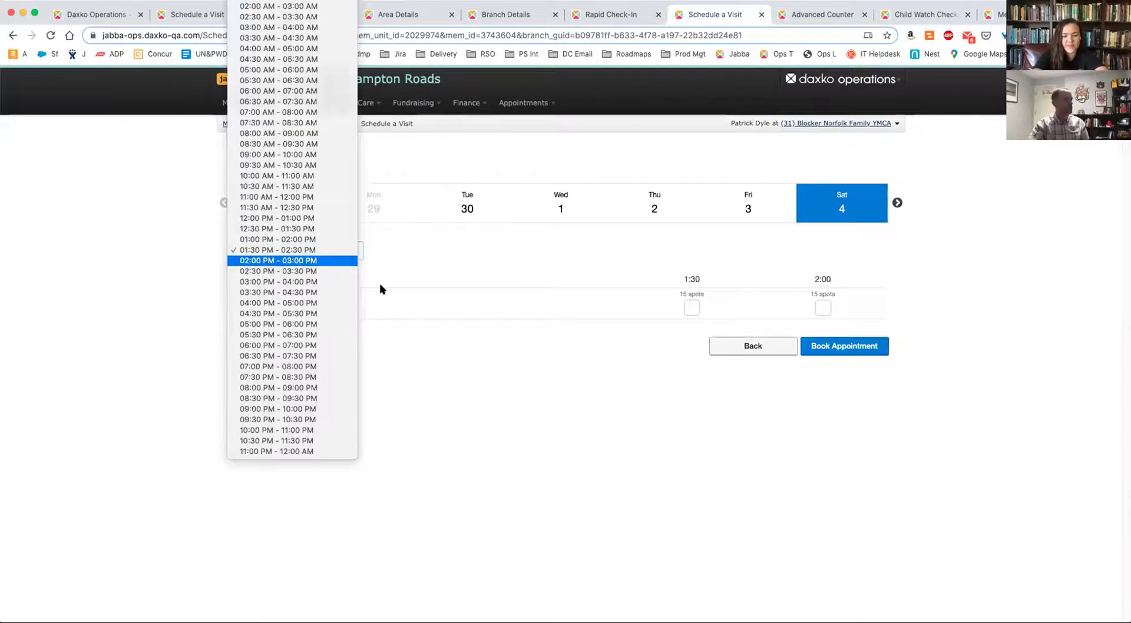
click(692, 307)
click(823, 308)
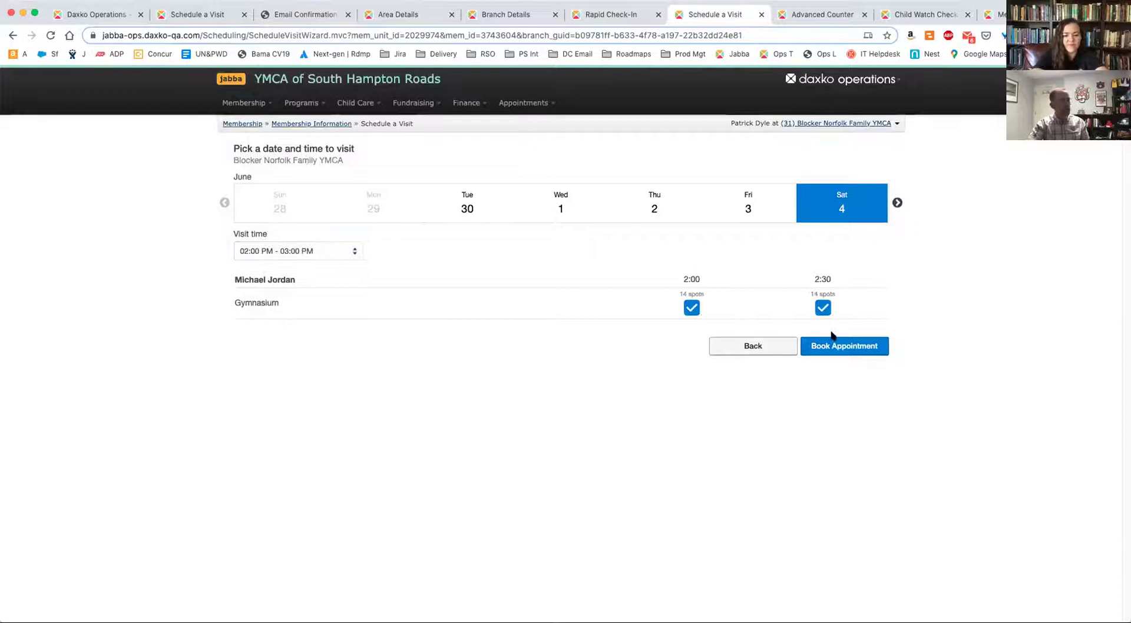
click(836, 344)
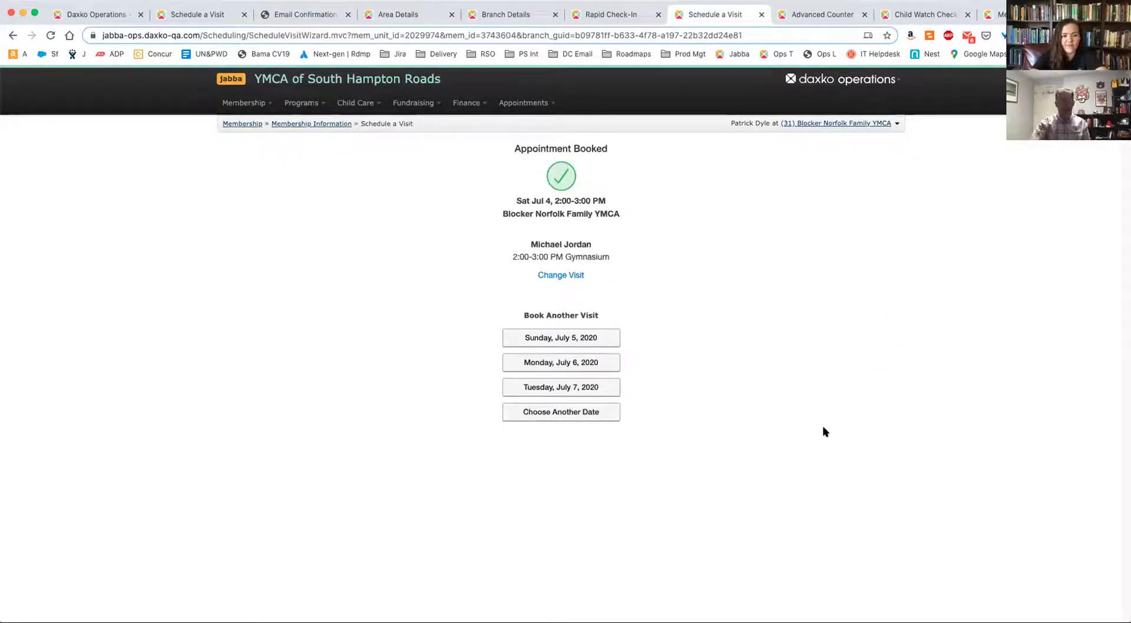
Cancel the existing Saturday Jul 4 Gymnasium visit.
click(571, 281)
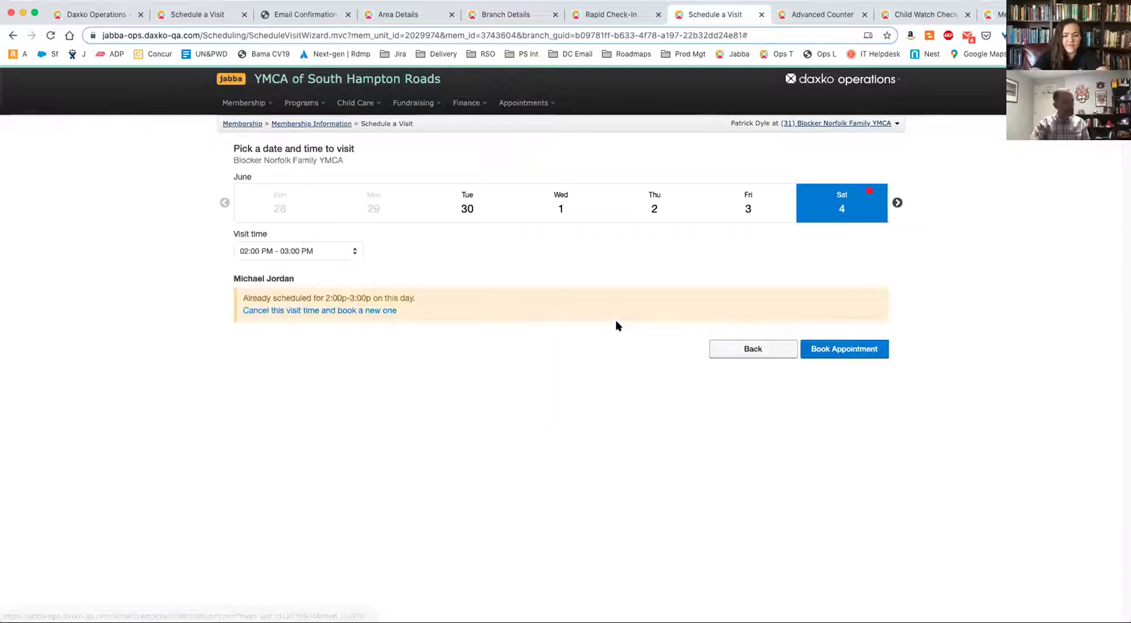
click(360, 313)
click(656, 397)
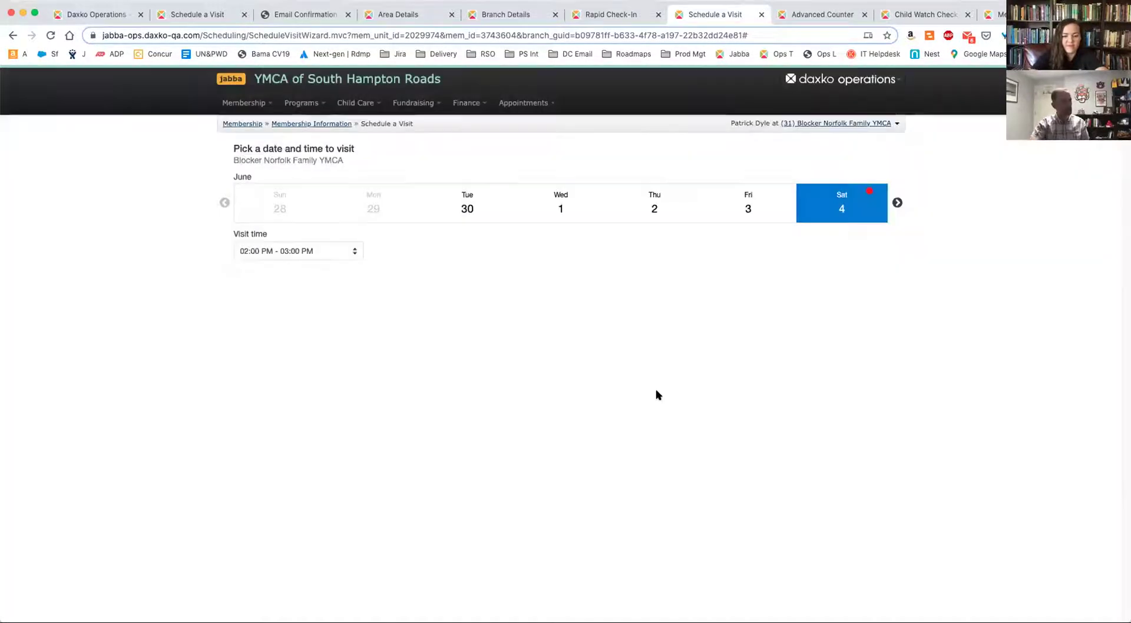
Rebook the Gymnasium for Fri Jul 3 at 2:00 and 2:30, then return to Membership Information.
click(769, 211)
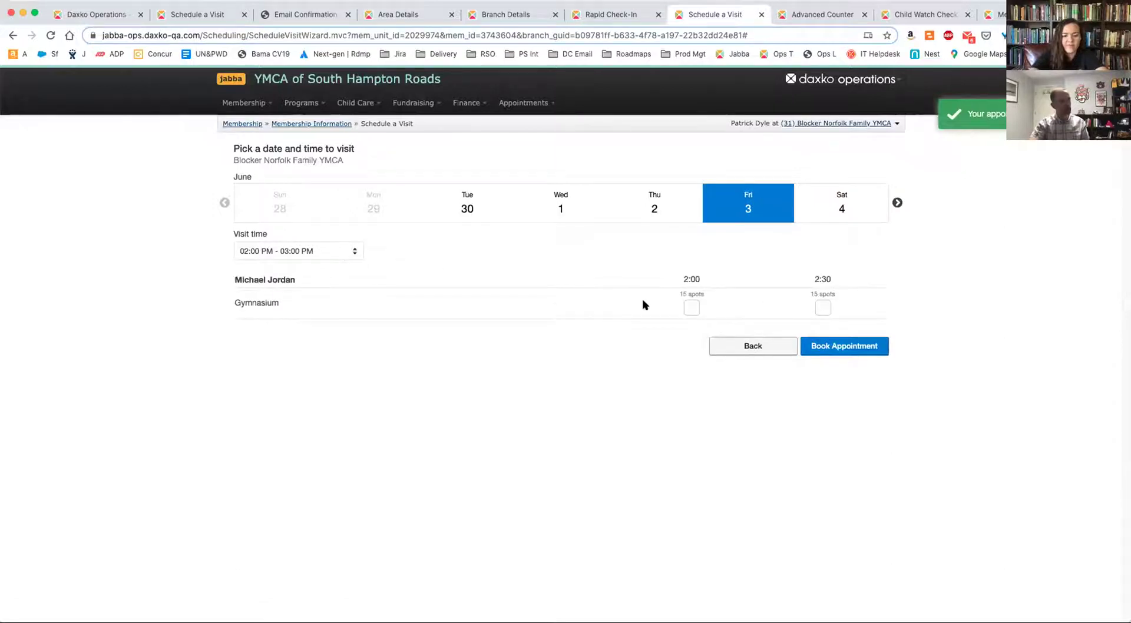
click(689, 308)
click(825, 308)
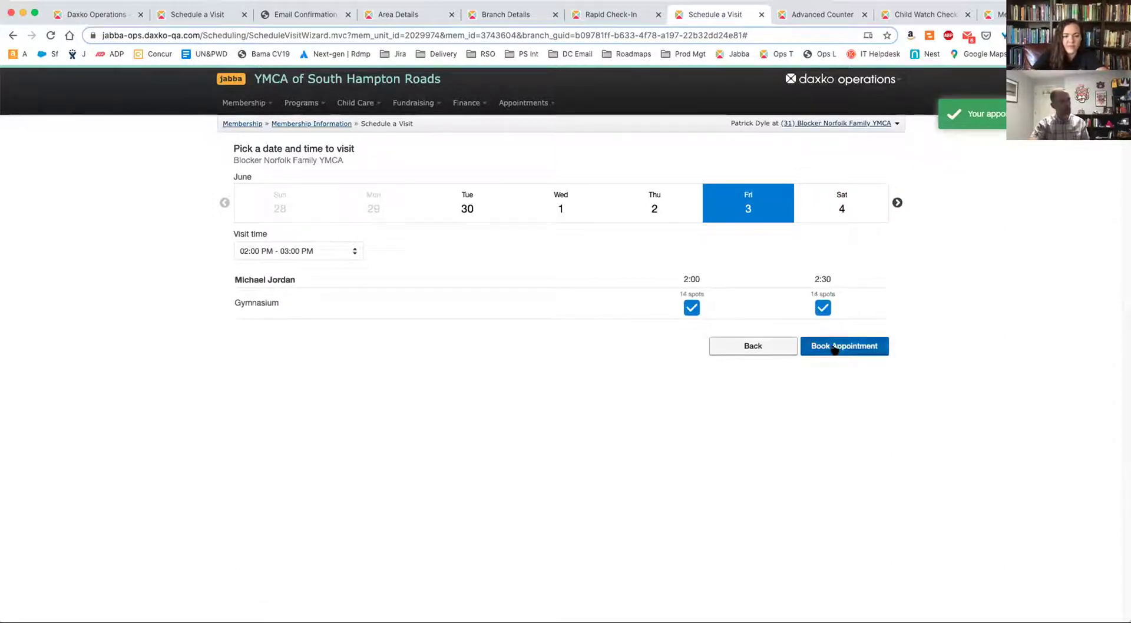
click(834, 350)
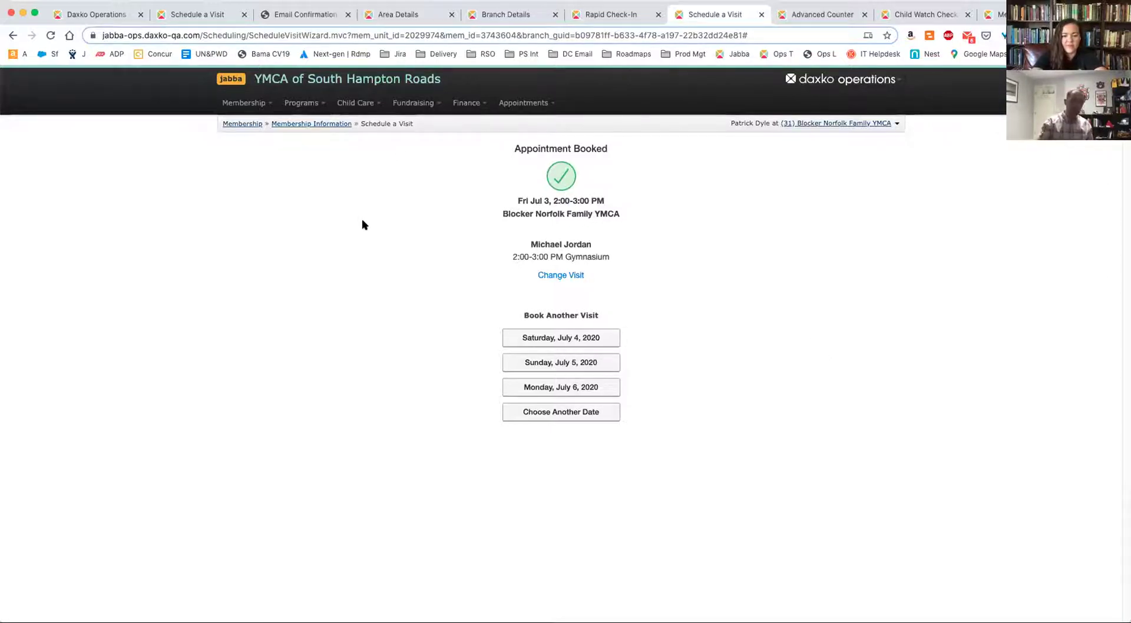
click(332, 126)
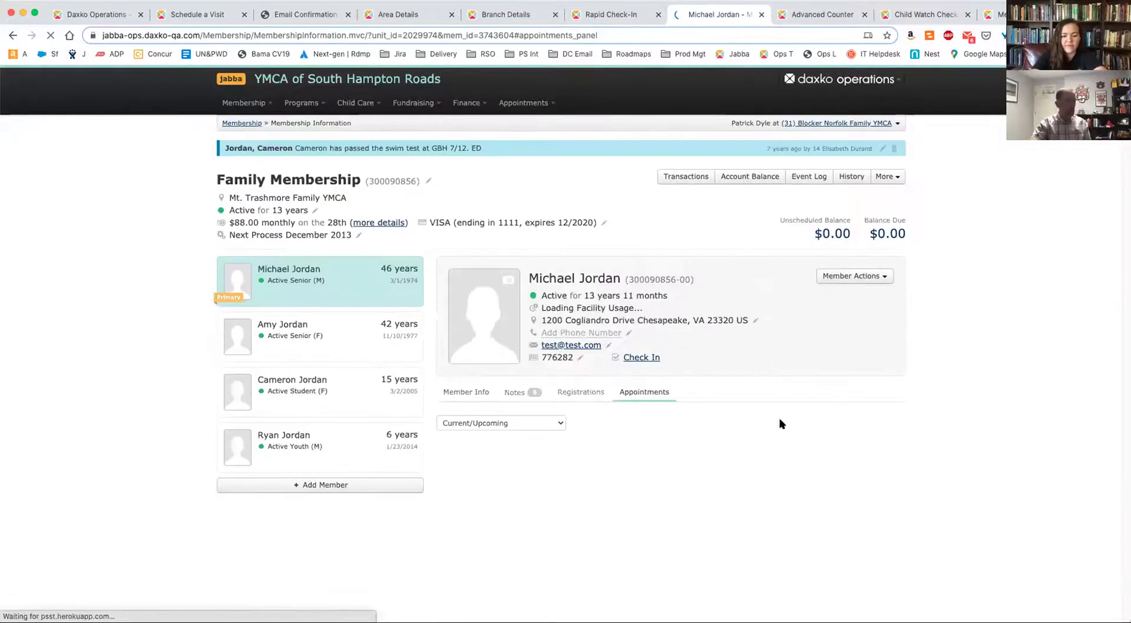